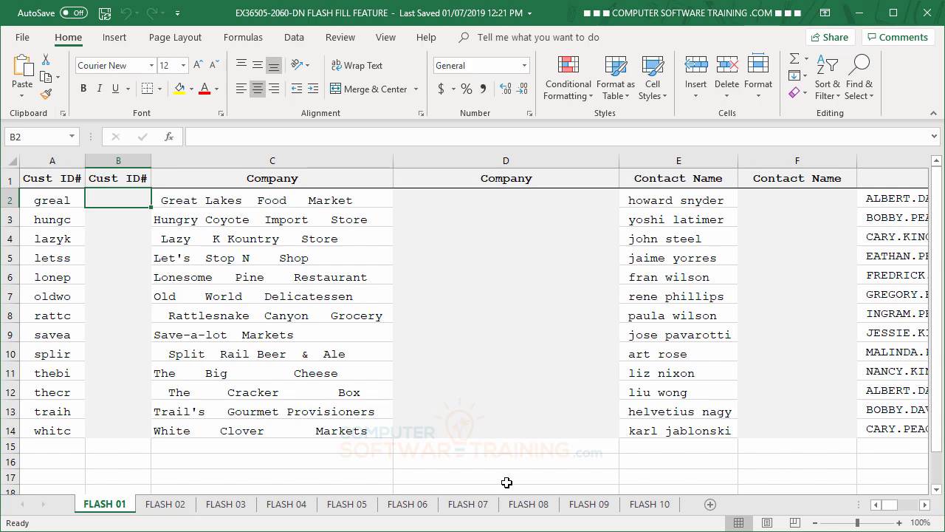
Step: Enter GREAL in cell B2 and Flash Fill the remaining customer IDs in column B in uppercase
{"action": "type", "text": "GREA"}
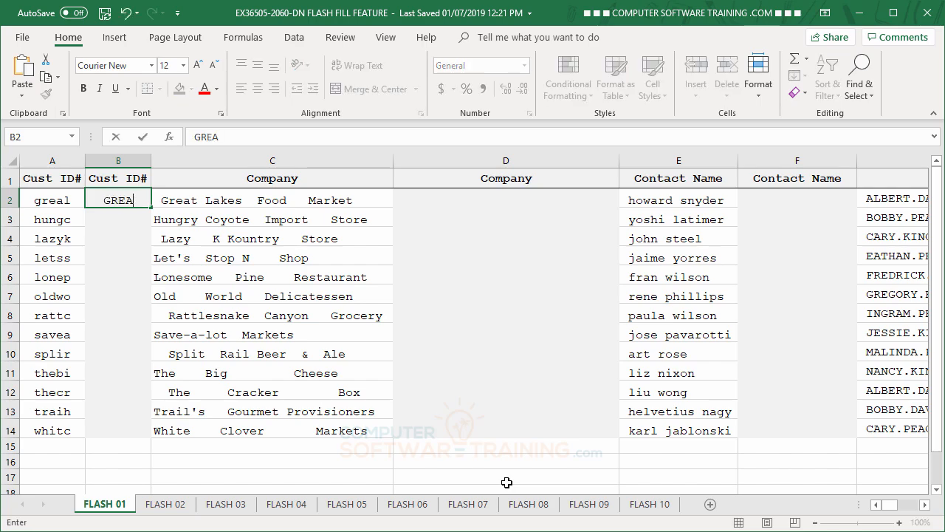
{"action": "type", "text": "L"}
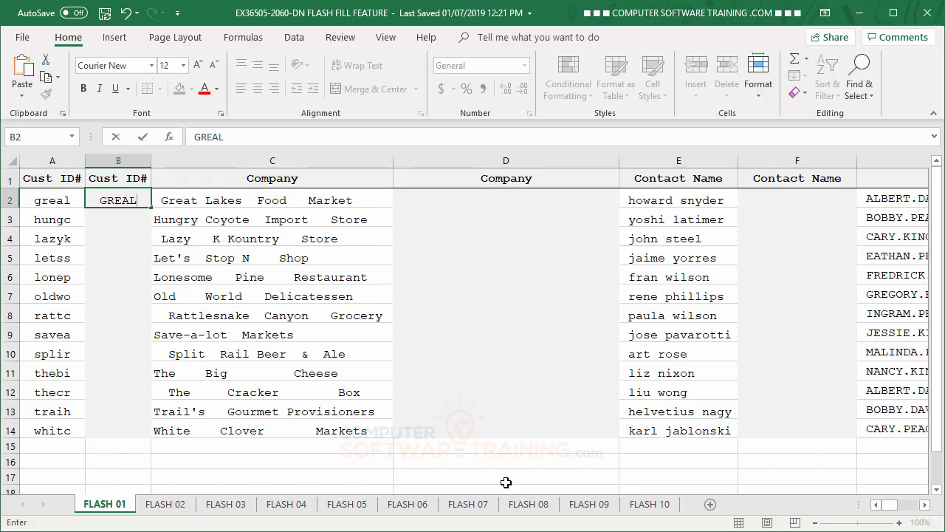
{"action": "key", "text": "Return"}
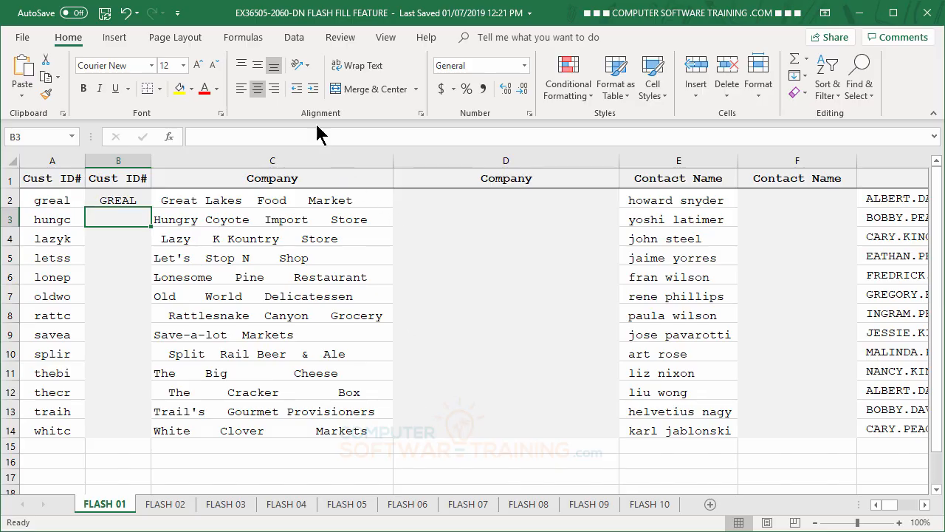
{"action": "left_click", "coordinate": [295, 40]}
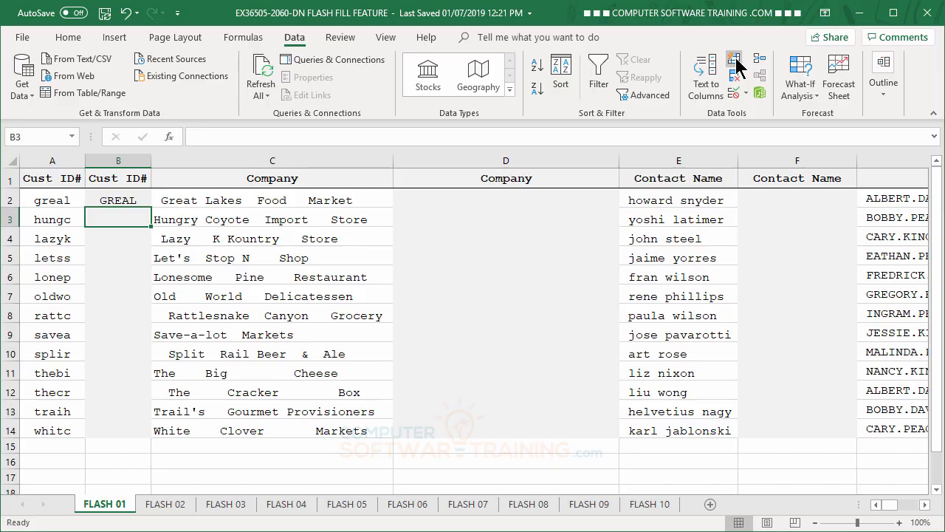
{"action": "left_click", "coordinate": [734, 60]}
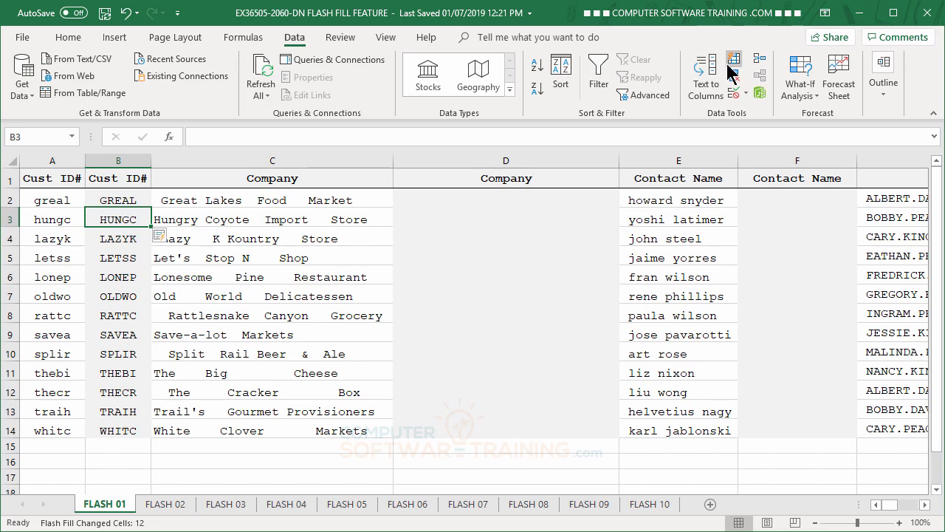
Step: Enter Great Lakes Food Market in cell D2 and Flash Fill the remaining company names without the extra spaces
{"action": "left_click", "coordinate": [456, 201]}
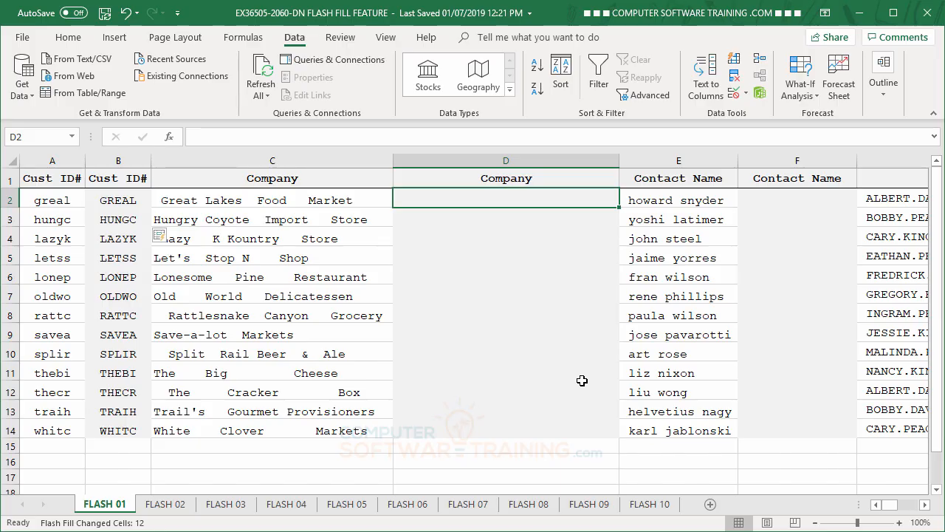
{"action": "type", "text": "G"}
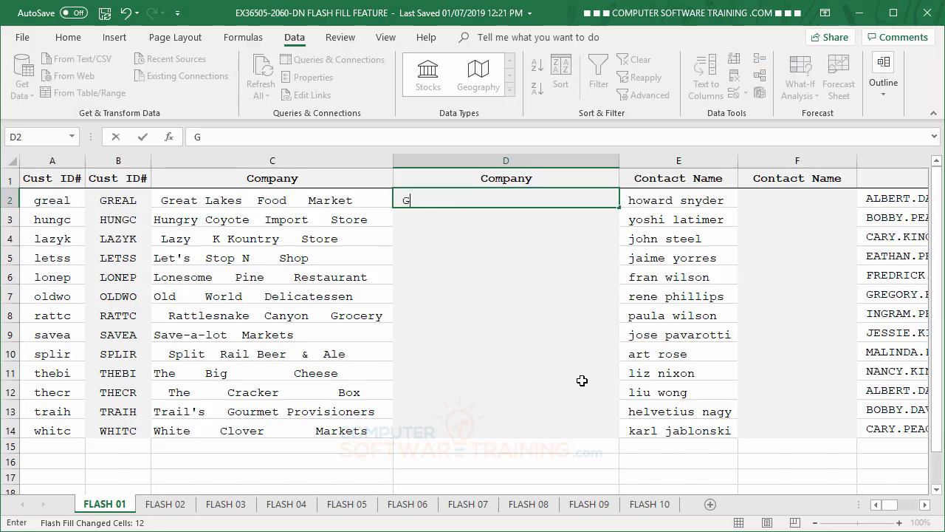
{"action": "type", "text": "reat Lakes"}
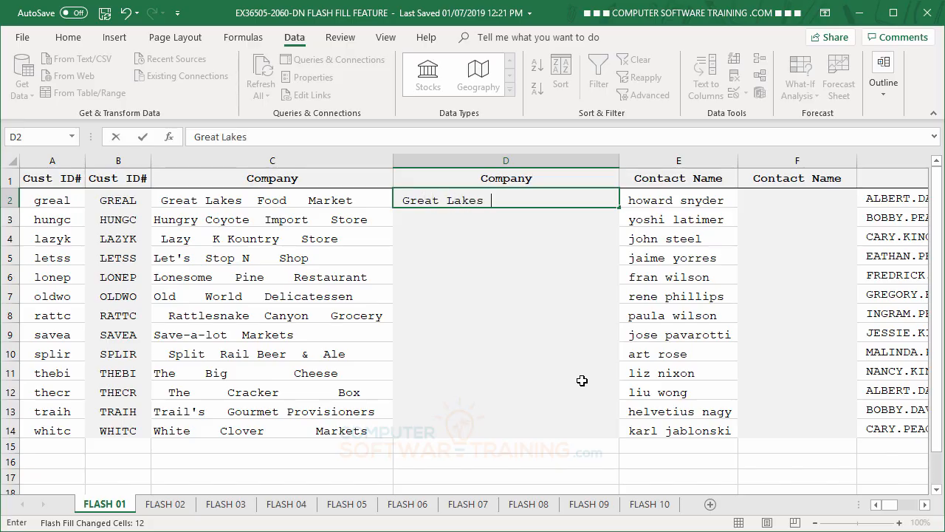
{"action": "type", "text": " Food Market"}
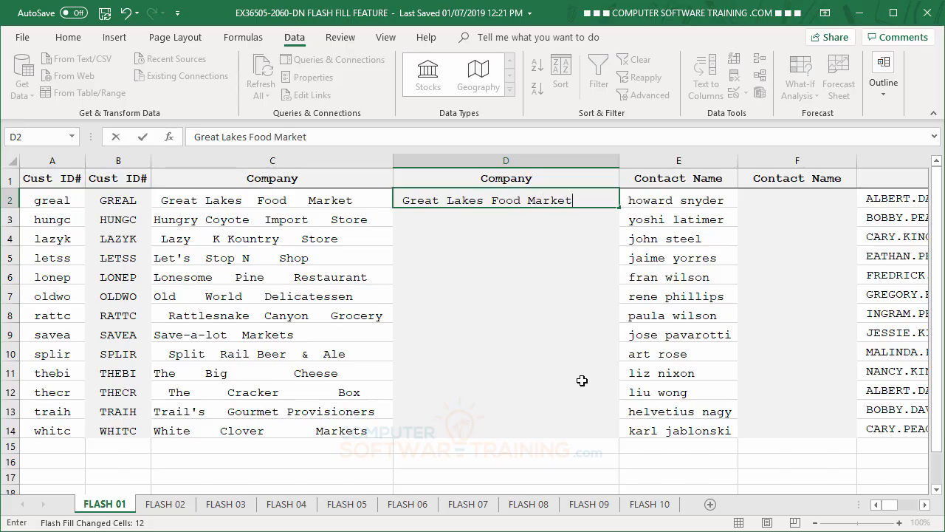
{"action": "key", "text": "Return"}
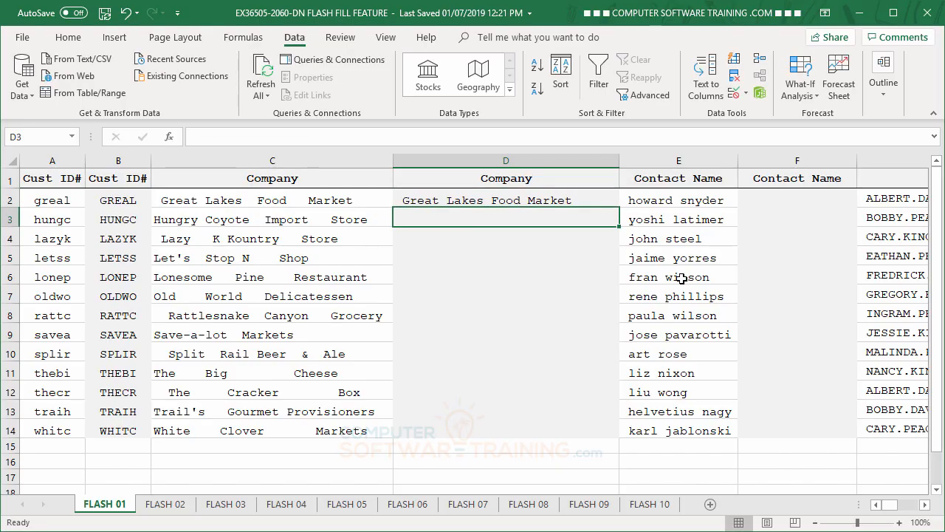
{"action": "left_click", "coordinate": [733, 62]}
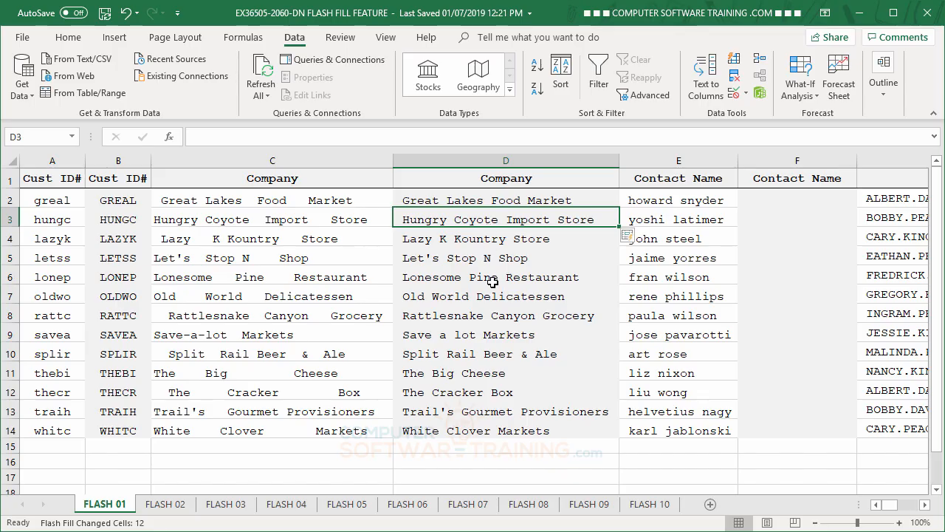
{"action": "left_click", "coordinate": [481, 236]}
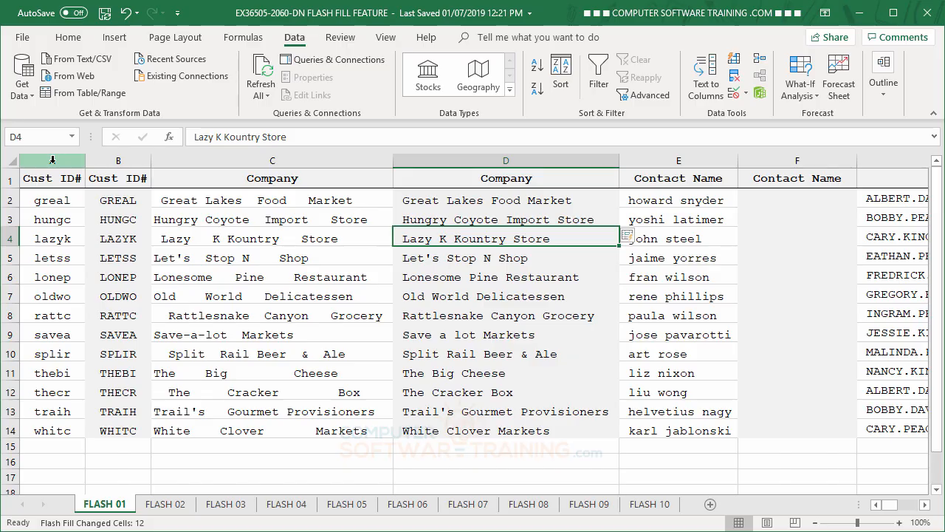
Step: Delete the original lowercase Cust ID# column and the original Company column with the irregular spacing
{"action": "right_click", "coordinate": [52, 159]}
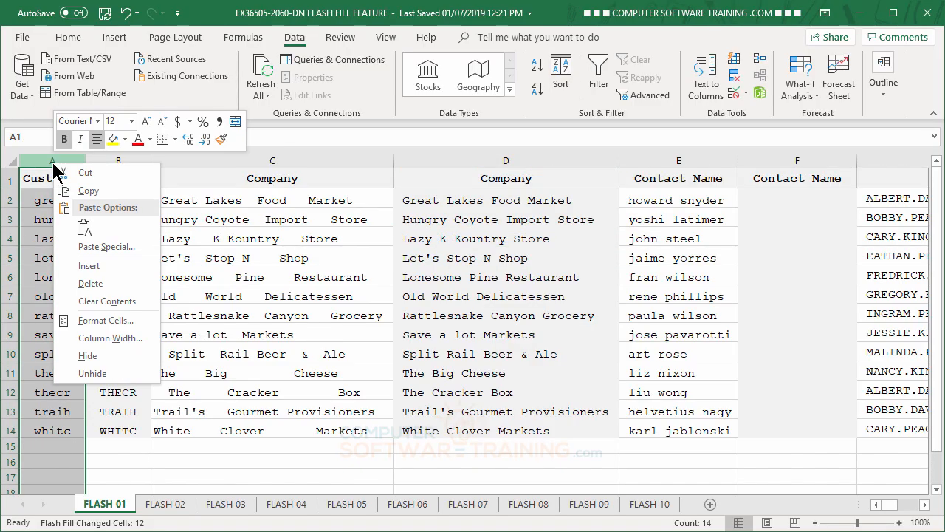
{"action": "left_click", "coordinate": [91, 283]}
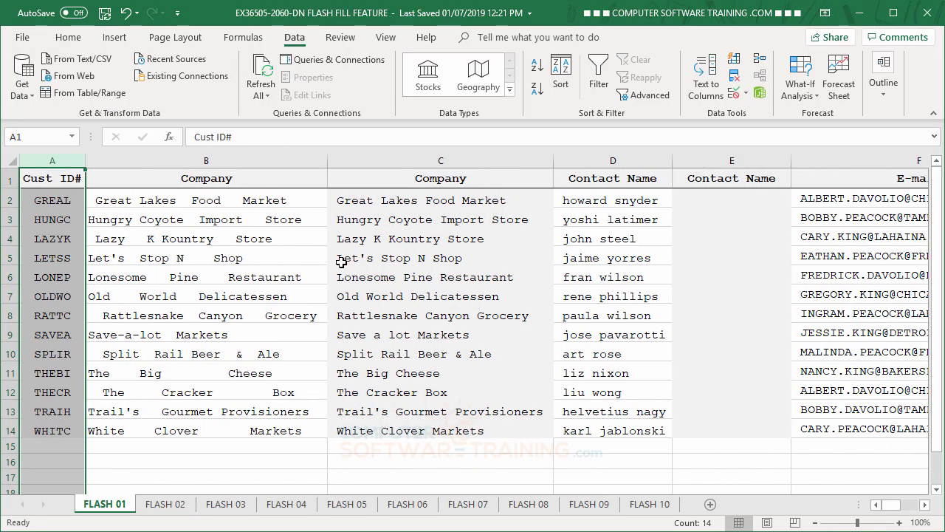
{"action": "left_click", "coordinate": [222, 162]}
{"action": "right_click", "coordinate": [223, 162]}
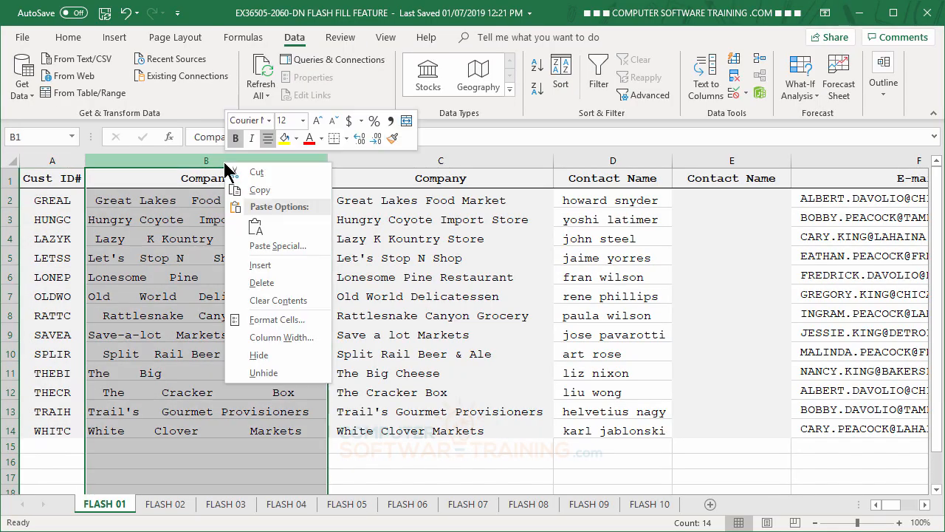
{"action": "left_click", "coordinate": [263, 284]}
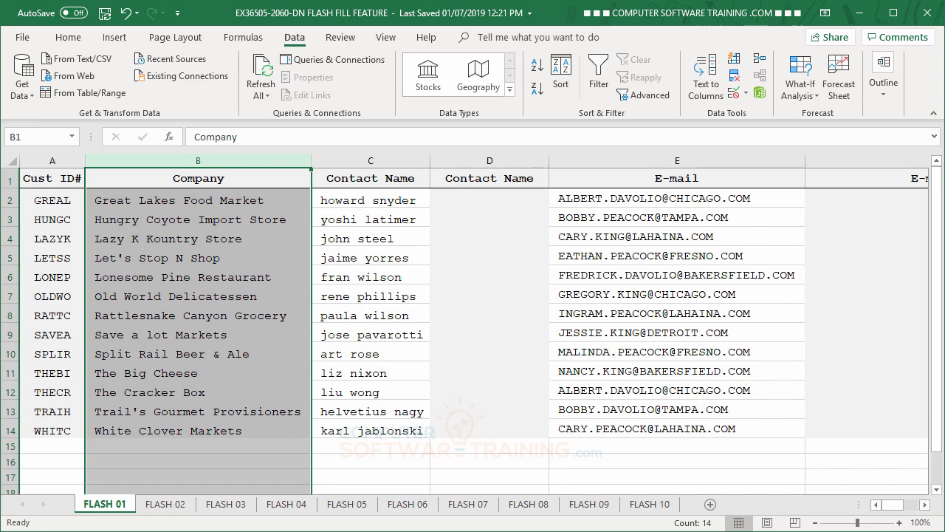
Step: Enter the first contact's full name with capitalized initials in cell D2 of the empty Contact Name column
{"action": "left_click", "coordinate": [458, 203]}
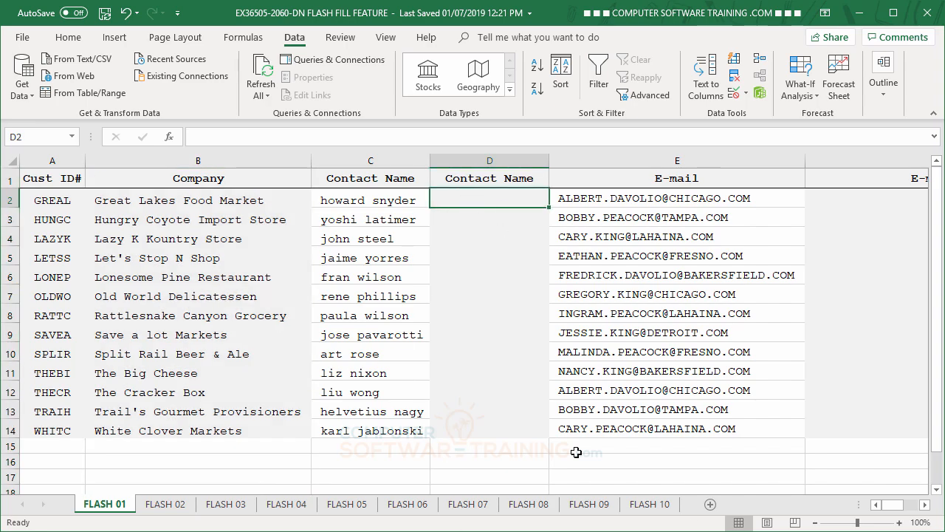
{"action": "type", "text": "How"}
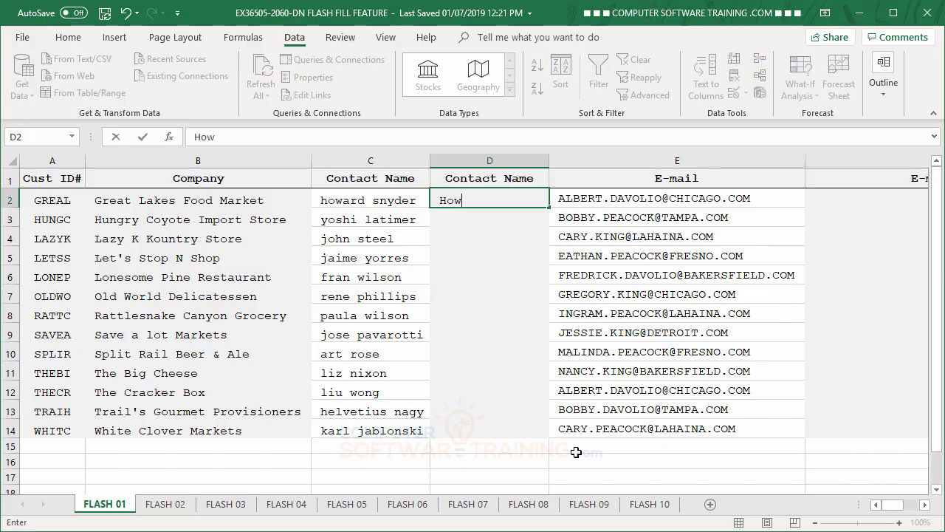
{"action": "type", "text": "ard Snyder"}
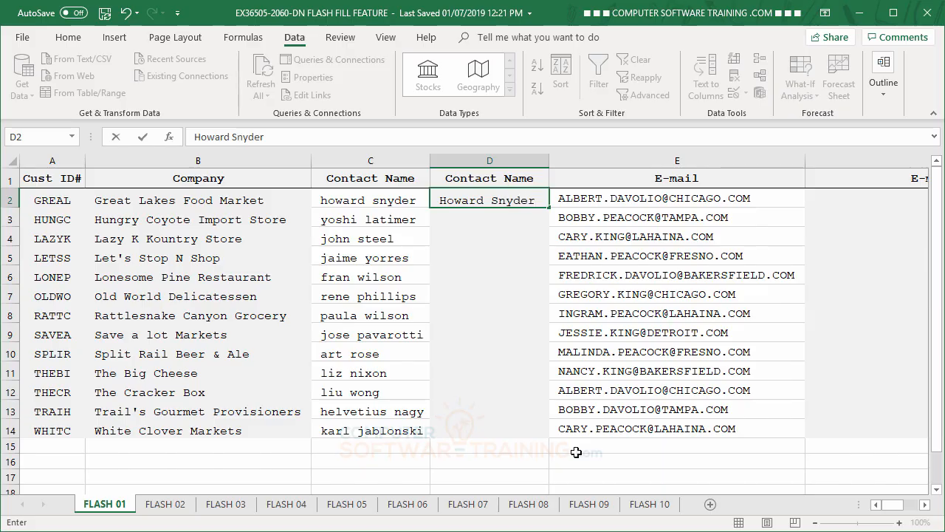
{"action": "key", "text": "Return"}
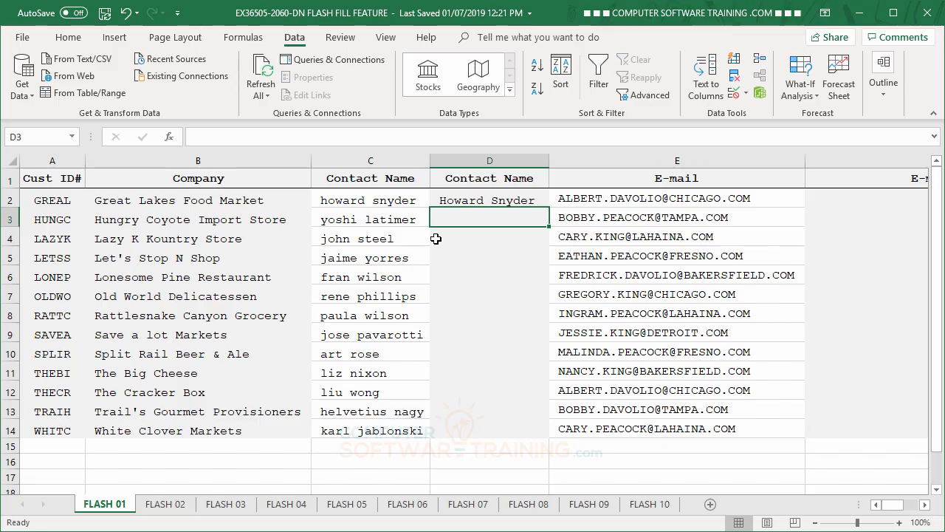
Step: Flash Fill the remaining contact names from cell D3 and delete the original lowercase Contact Name column
{"action": "left_click", "coordinate": [734, 60]}
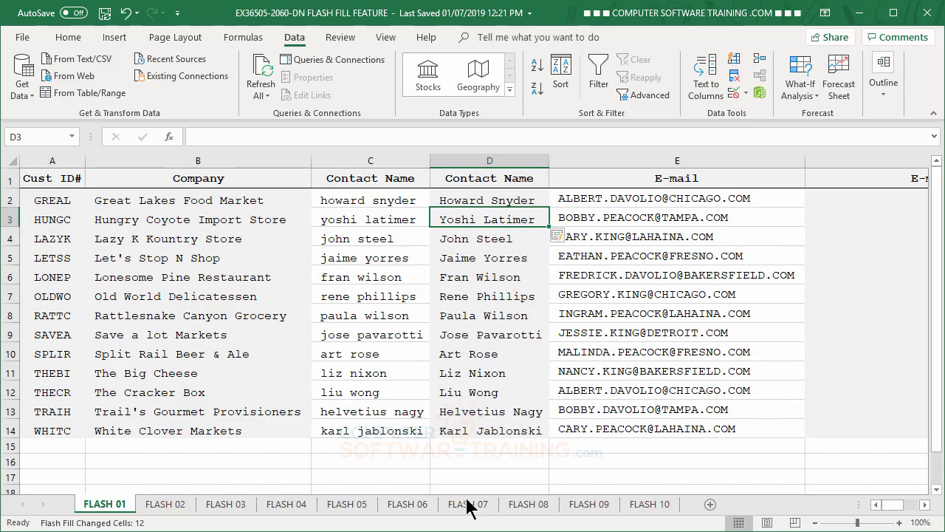
{"action": "right_click", "coordinate": [359, 157]}
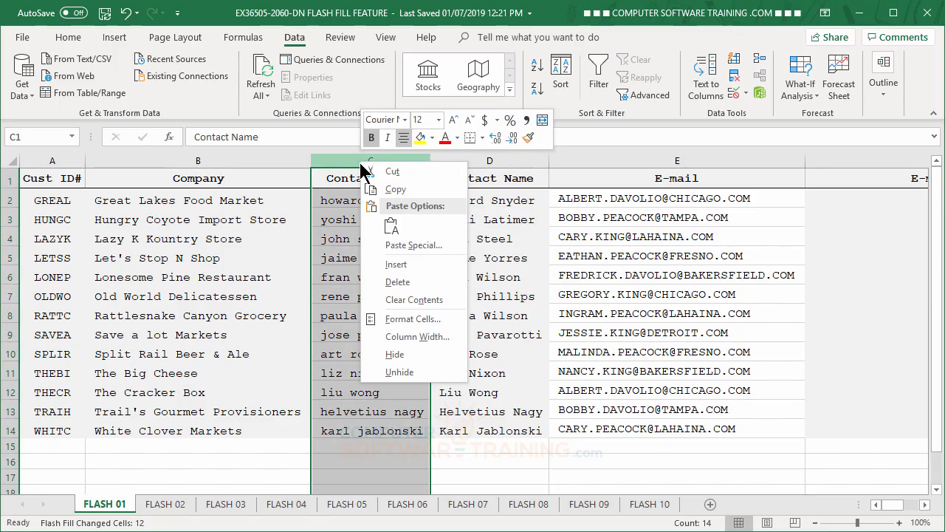
{"action": "left_click", "coordinate": [399, 281]}
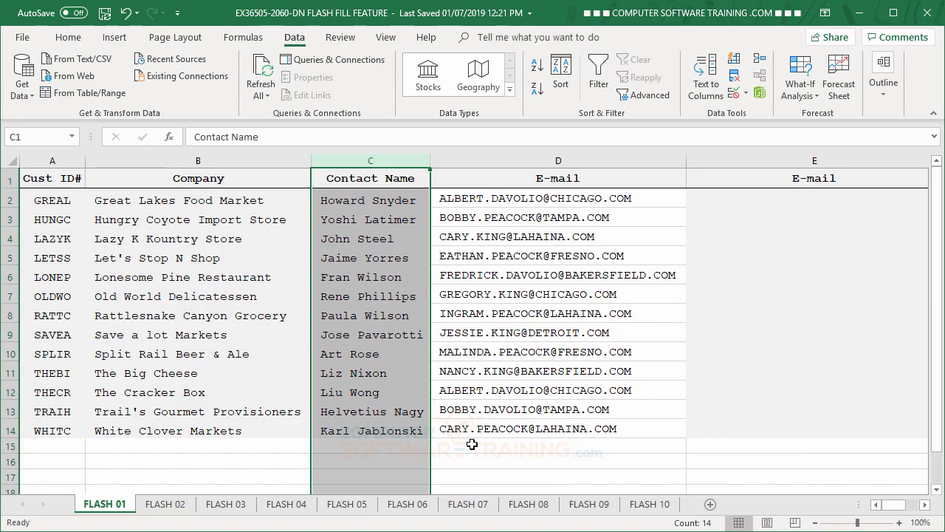
Step: Enter the first contact's e-mail address in lowercase in cell E2 of the empty E-mail column
{"action": "left_click", "coordinate": [728, 201]}
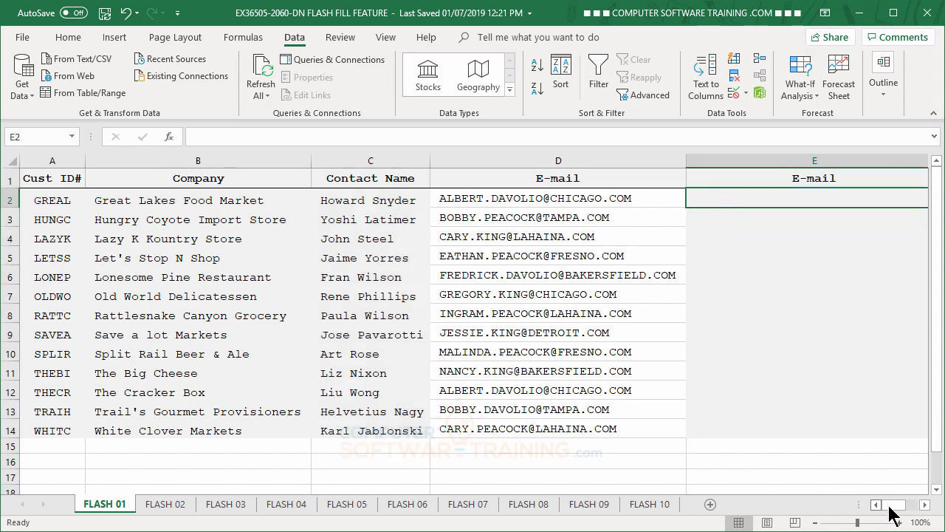
{"action": "left_click", "coordinate": [924, 505]}
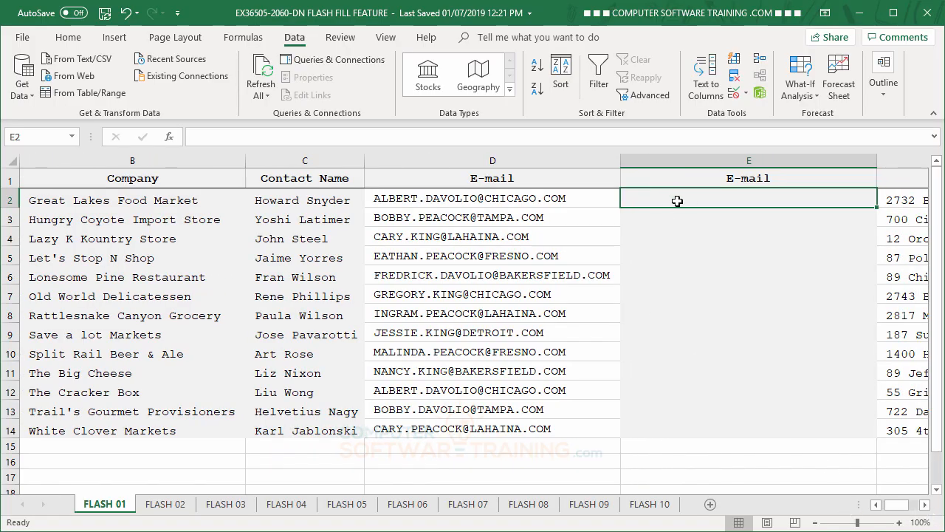
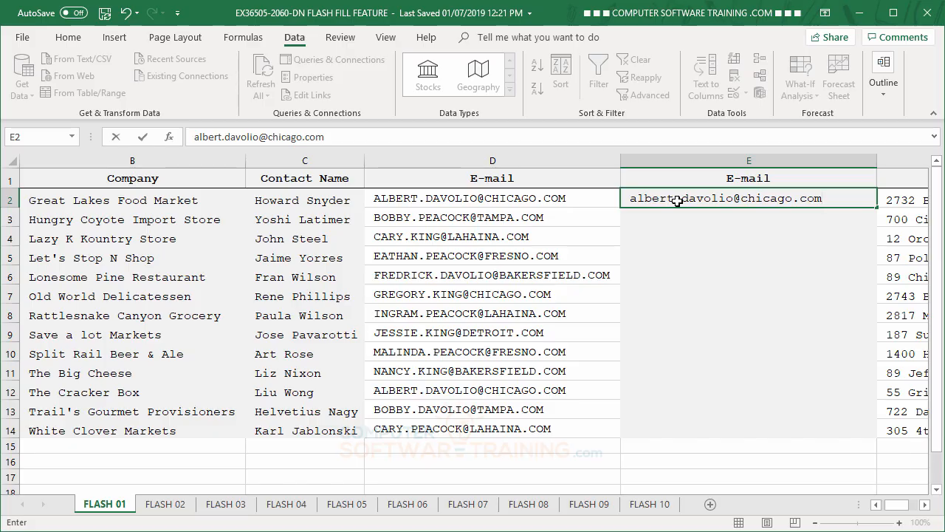
{"action": "key", "text": "Return"}
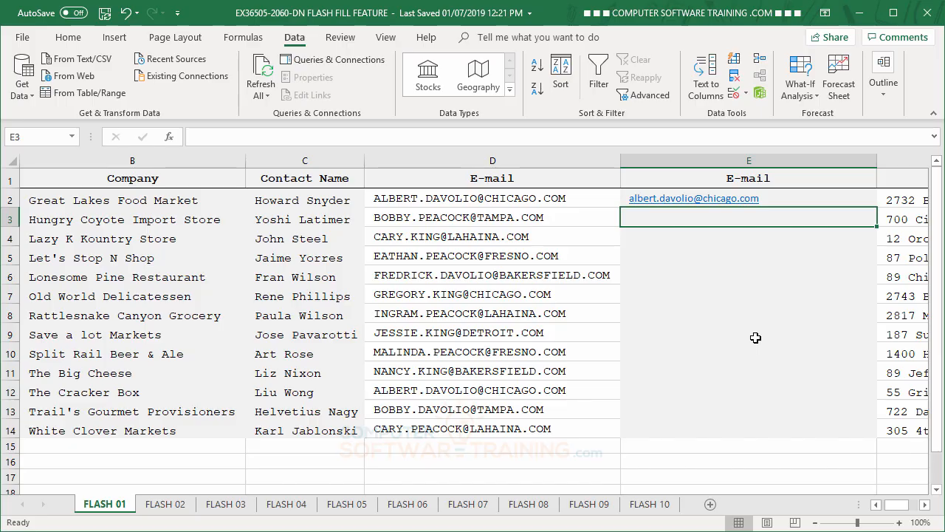
Step: Remove the hyperlink from the e-mail address in cell E2 and Flash Fill the remaining lowercase e-mail addresses in column E
{"action": "key", "text": "Up"}
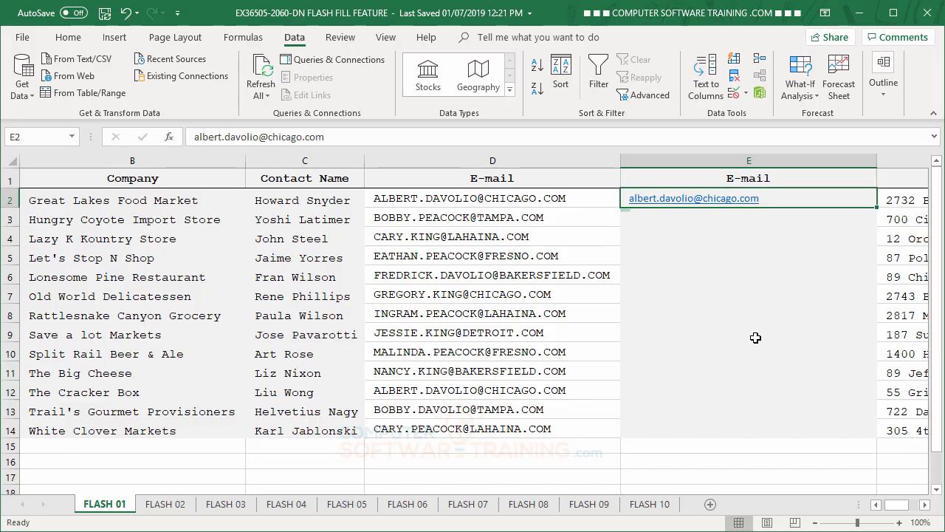
{"action": "right_click", "coordinate": [810, 198]}
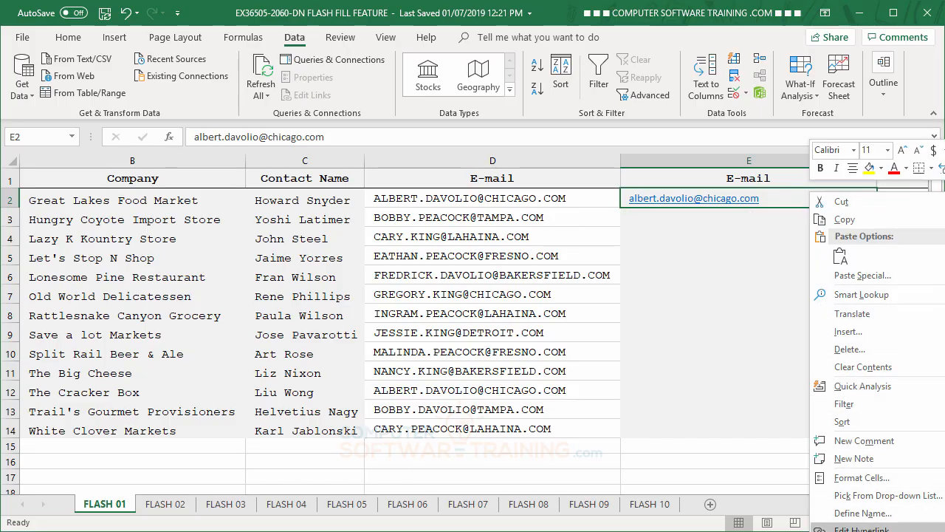
{"action": "key", "text": "Escape"}
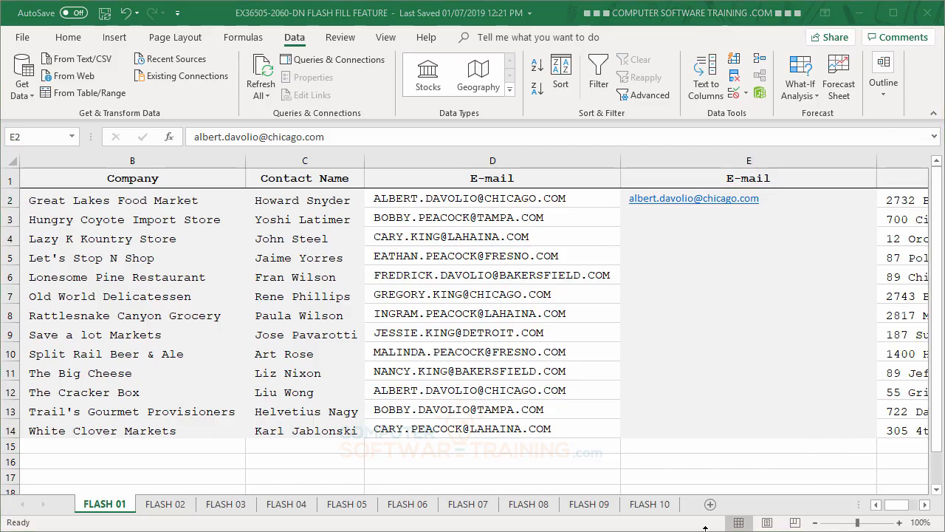
{"action": "left_click", "coordinate": [787, 203]}
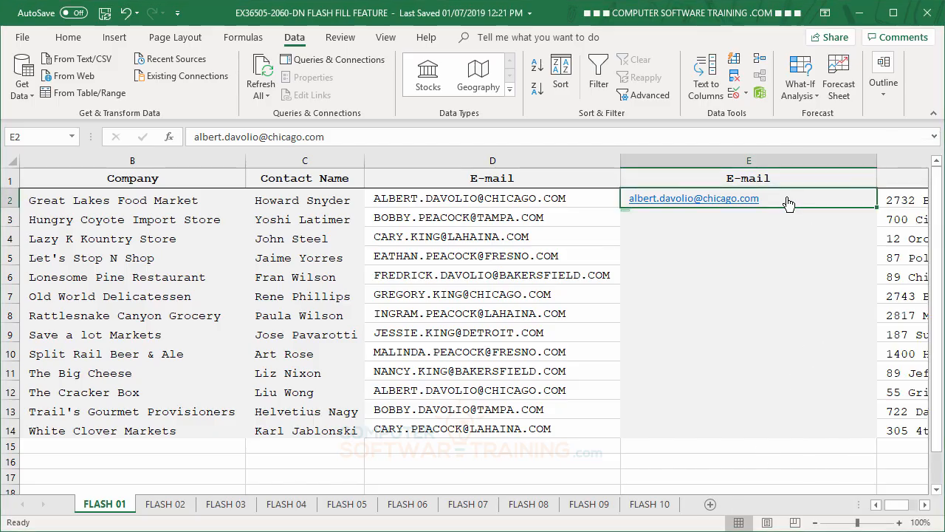
{"action": "right_click", "coordinate": [787, 203]}
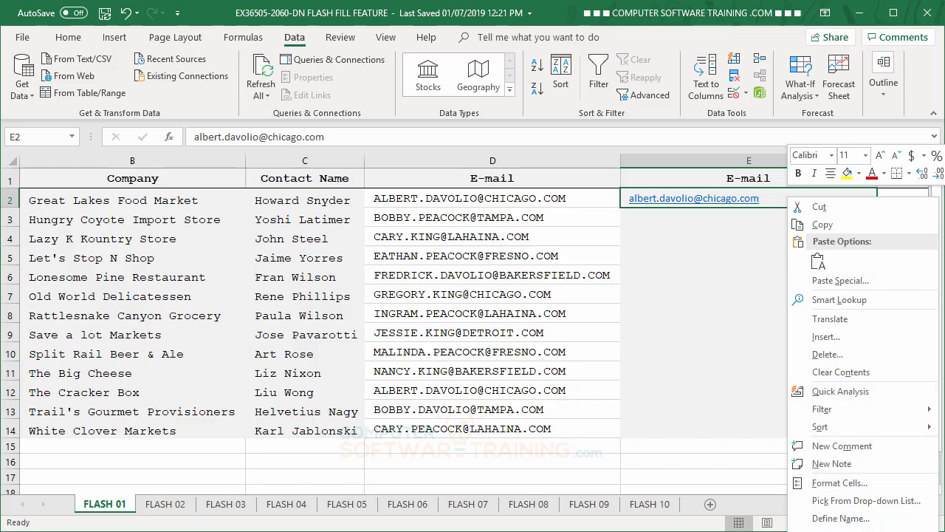
{"action": "left_click", "coordinate": [842, 531]}
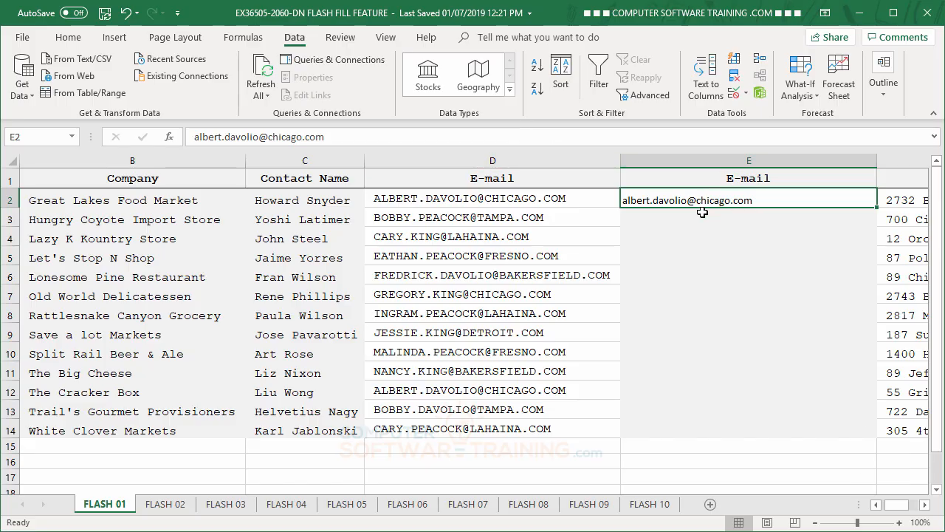
{"action": "left_click", "coordinate": [734, 61]}
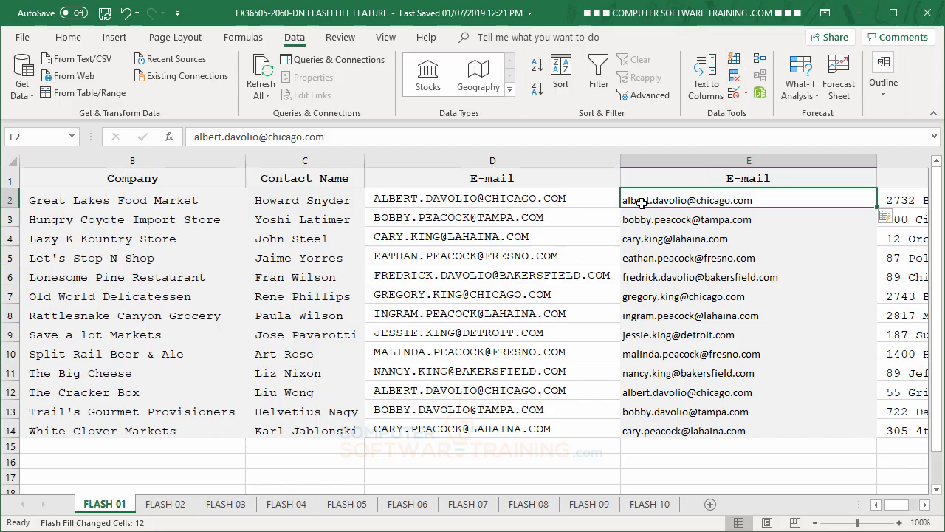
Step: Copy the cell formatting of D2 onto the lowercase e-mail addresses in E2:E14 with Format Painter
{"action": "left_click", "coordinate": [438, 198]}
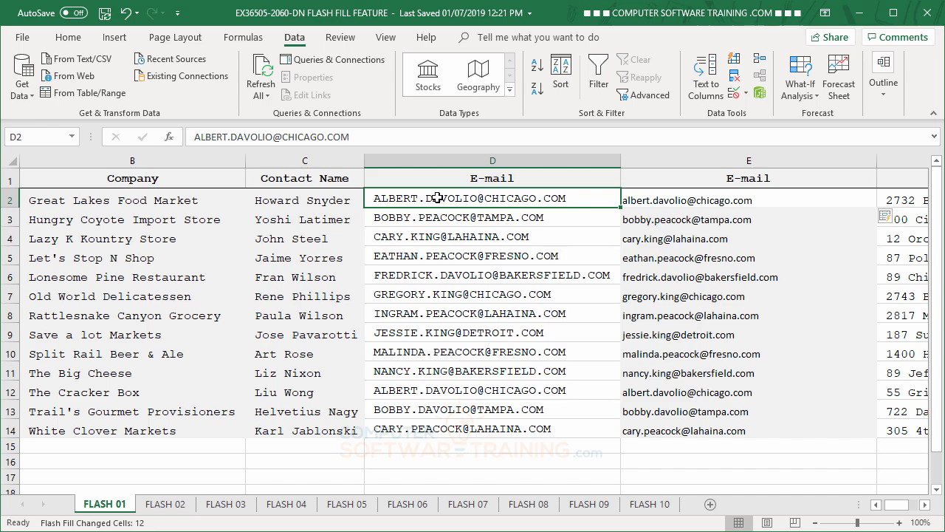
{"action": "left_click", "coordinate": [68, 39]}
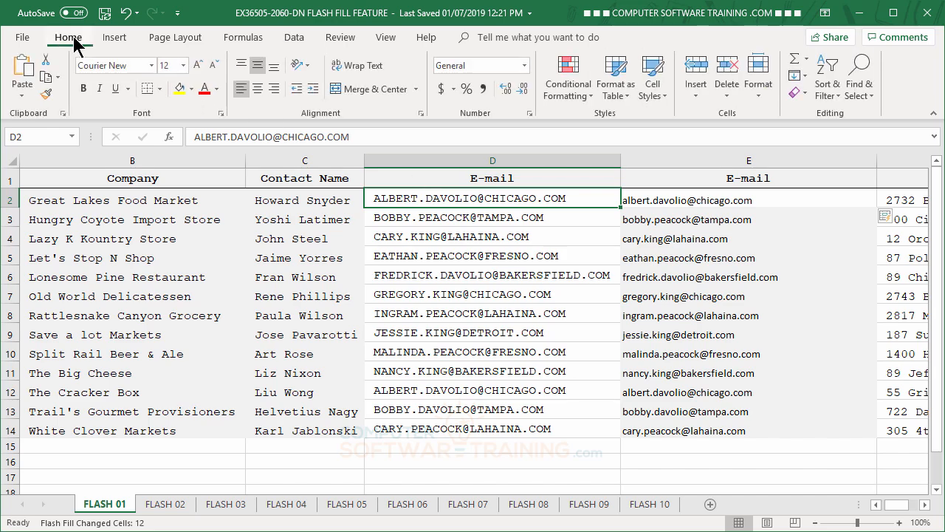
{"action": "left_click", "coordinate": [46, 95]}
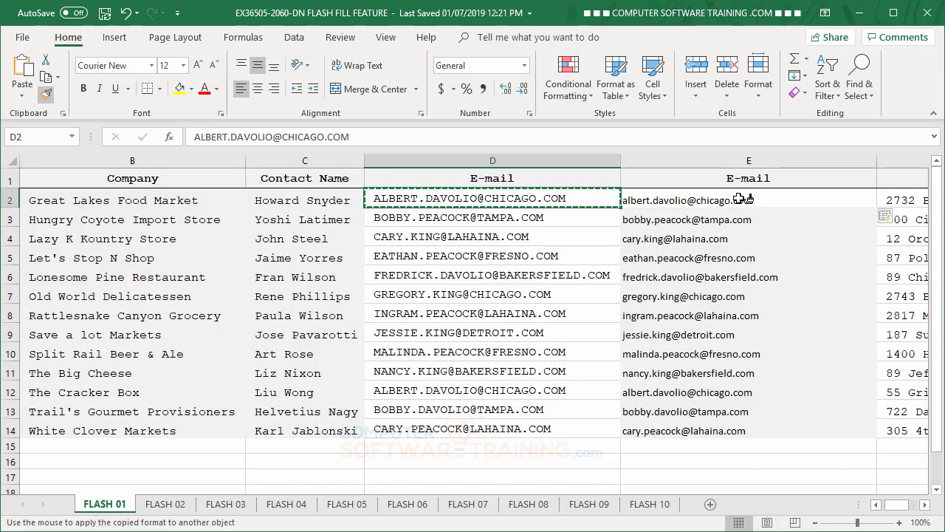
{"action": "left_click_drag", "start_coordinate": [742, 198], "coordinate": [731, 430]}
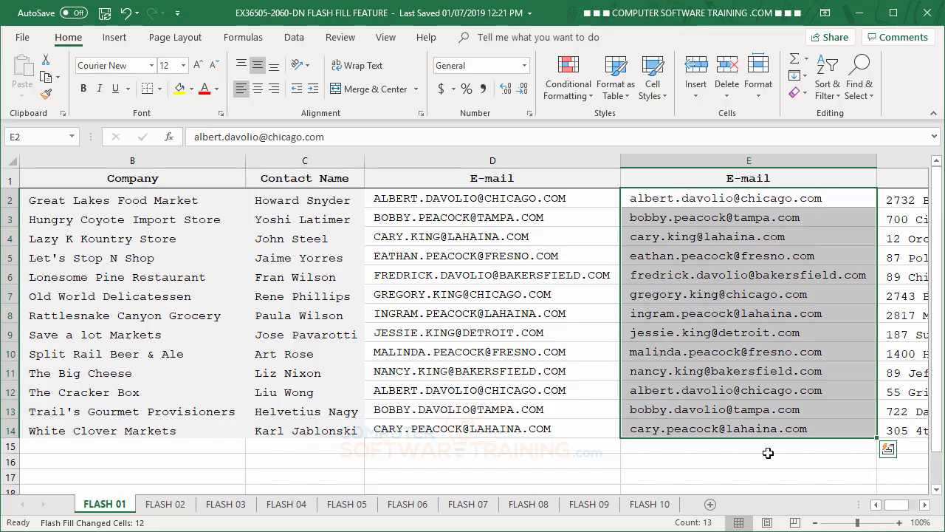
Step: Delete the original uppercase E-mail column D and check the remaining columns of the list through Country
{"action": "right_click", "coordinate": [494, 161]}
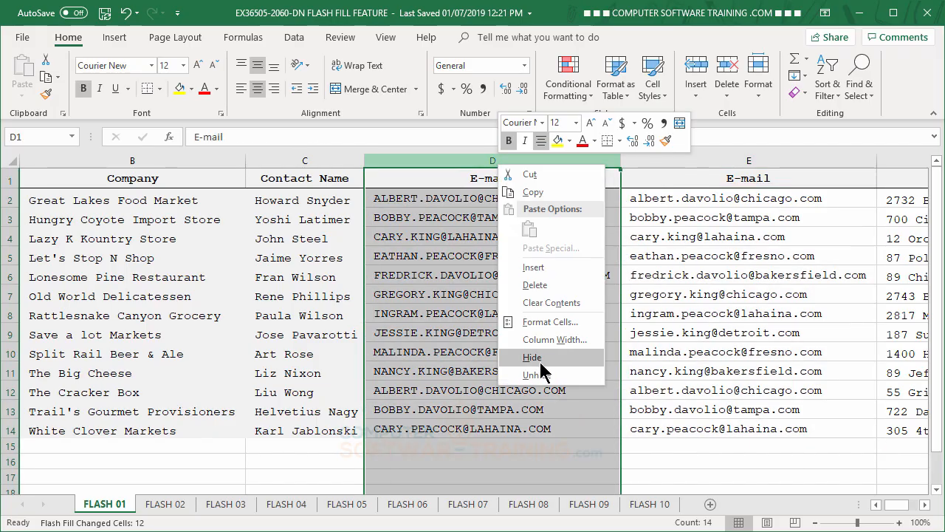
{"action": "left_click", "coordinate": [539, 284]}
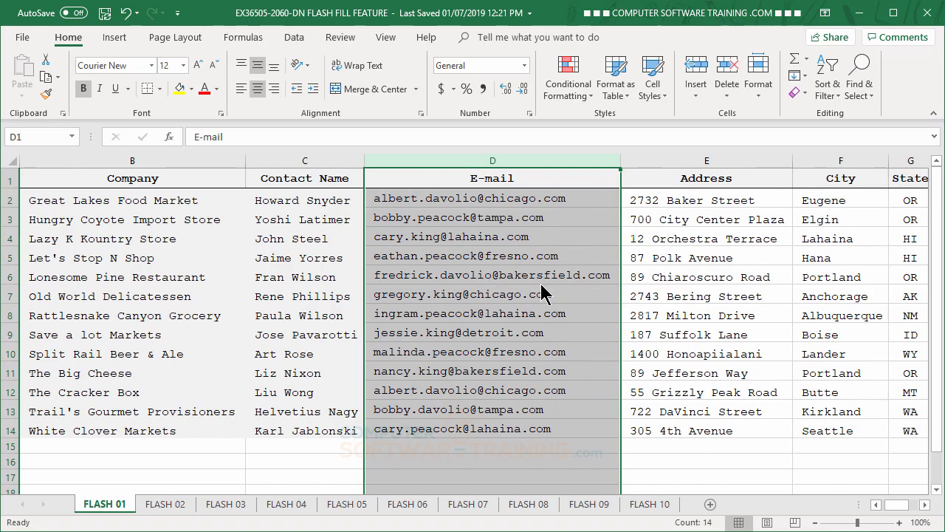
{"action": "left_click", "coordinate": [541, 285]}
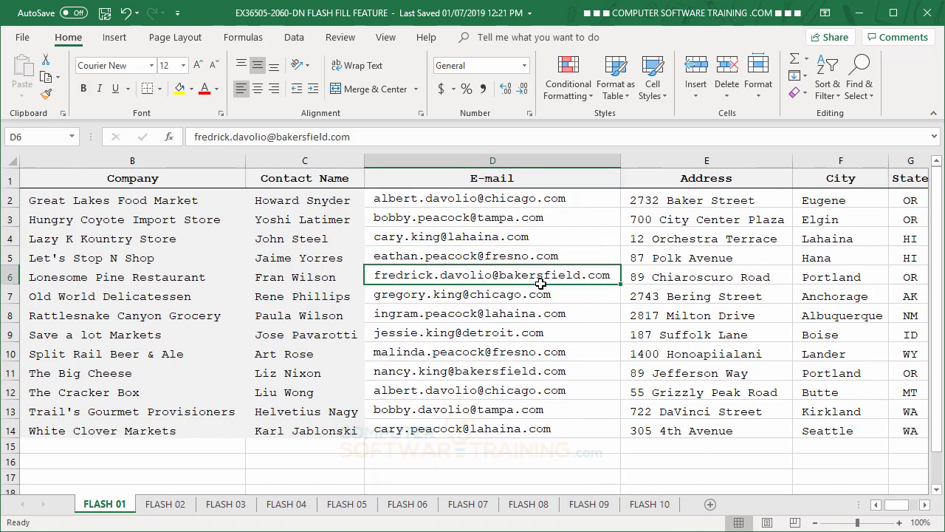
{"action": "left_click", "coordinate": [925, 504]}
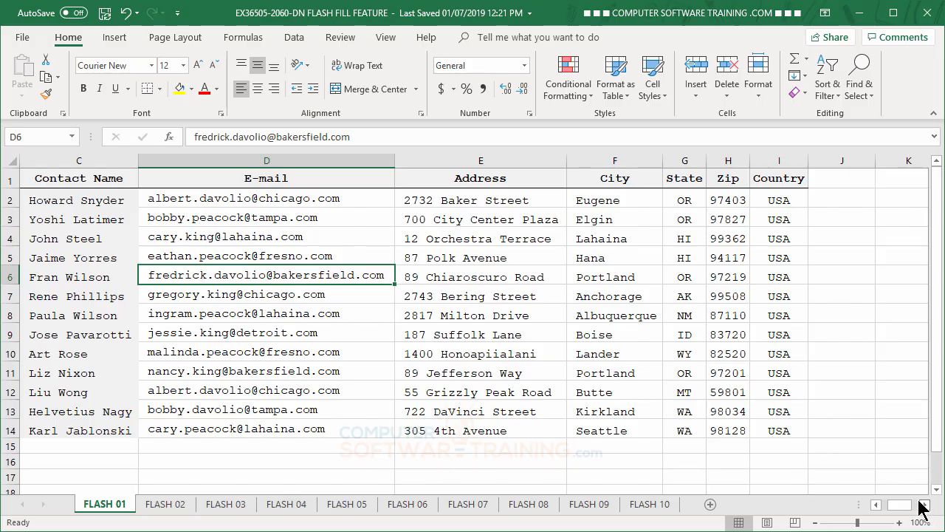
Step: On the FLASH 02 sheet, enter Eugene in cell E2 and Flash Fill the rest of the City column from E3
{"action": "left_click", "coordinate": [157, 505]}
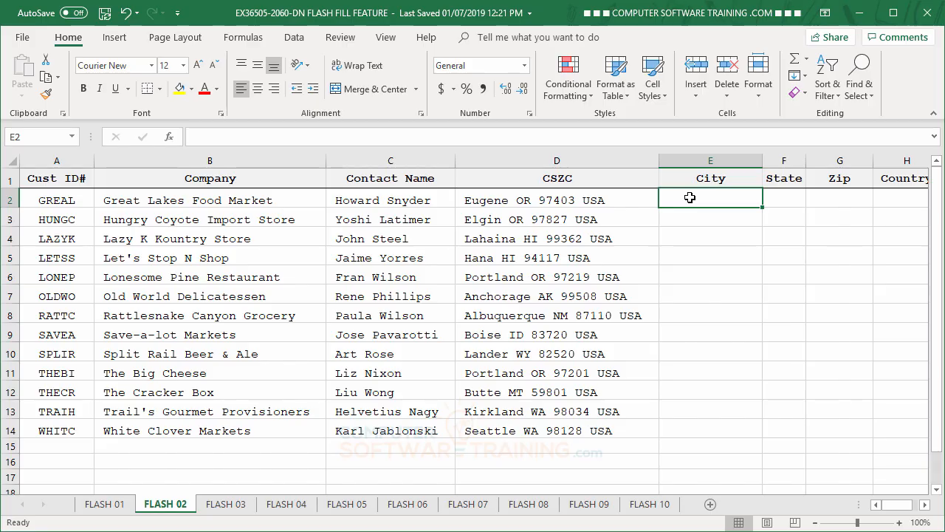
{"action": "type", "text": "E"}
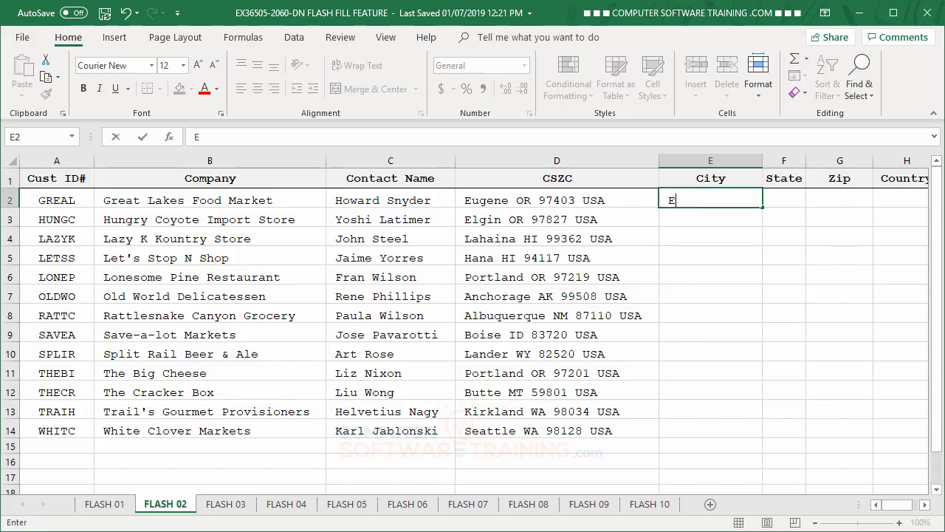
{"action": "type", "text": "ugene"}
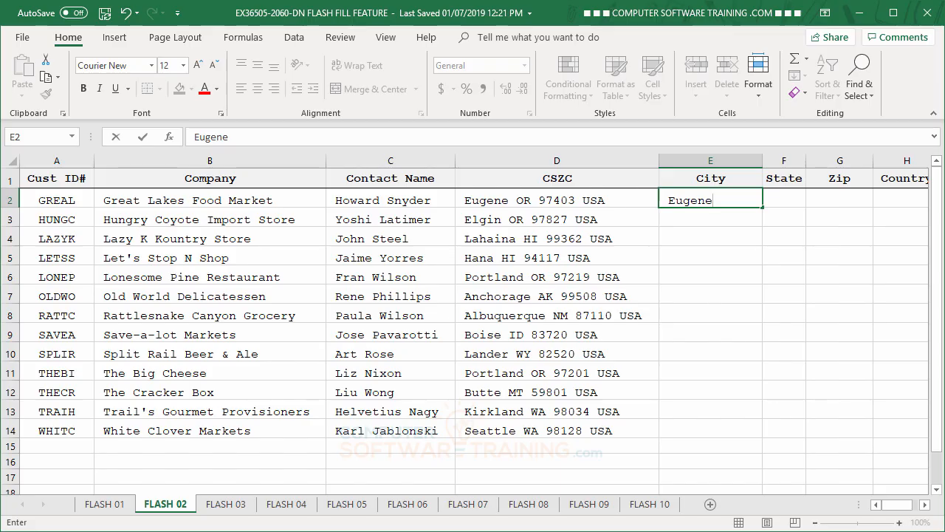
{"action": "key", "text": "Return"}
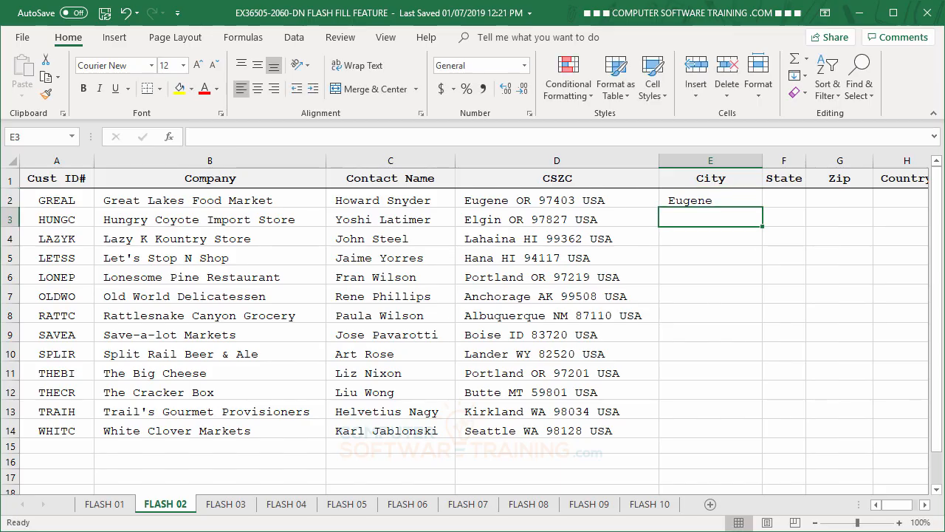
{"action": "left_click", "coordinate": [294, 37]}
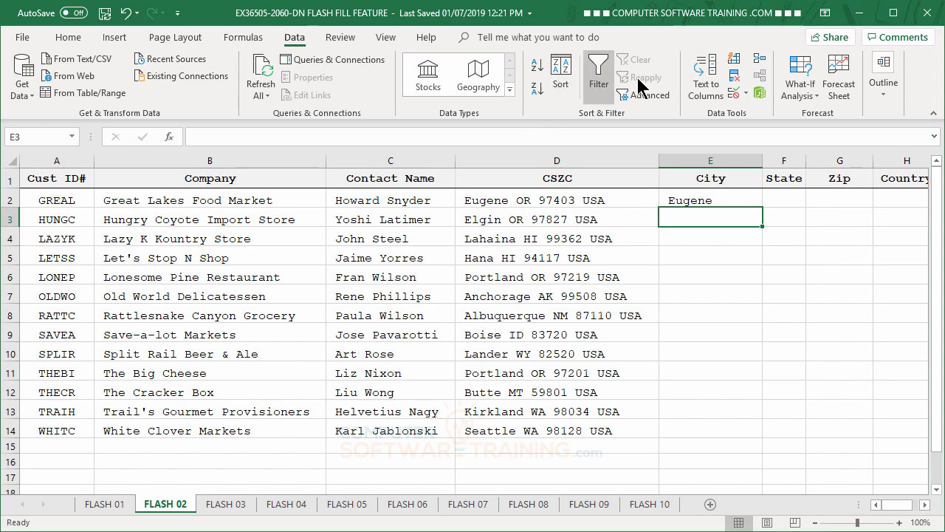
{"action": "left_click", "coordinate": [734, 60]}
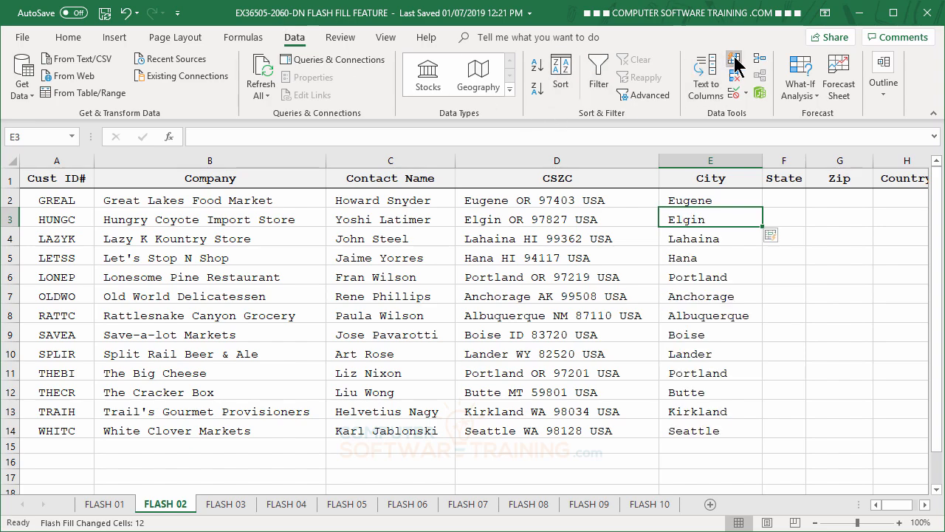
Step: Enter OR in cell F2 and Flash Fill the rest of the State column from F3
{"action": "left_click", "coordinate": [784, 197]}
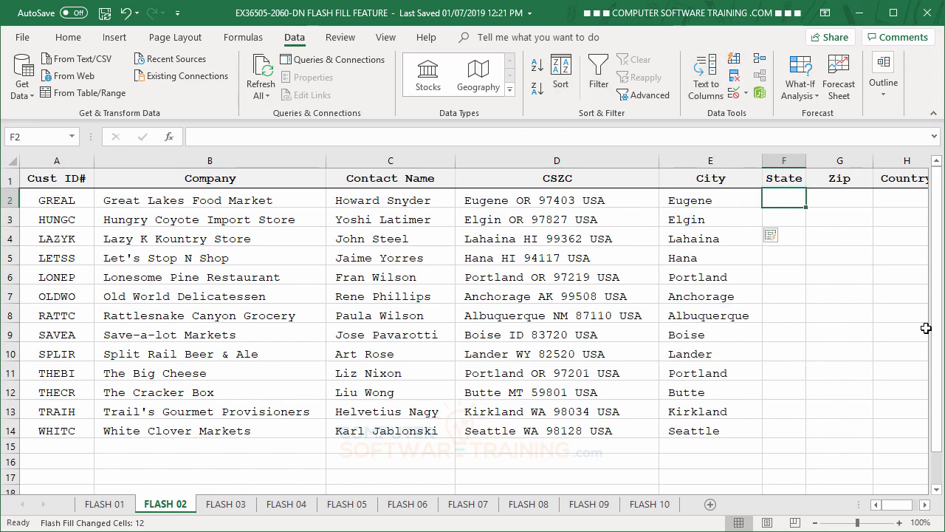
{"action": "type", "text": "O"}
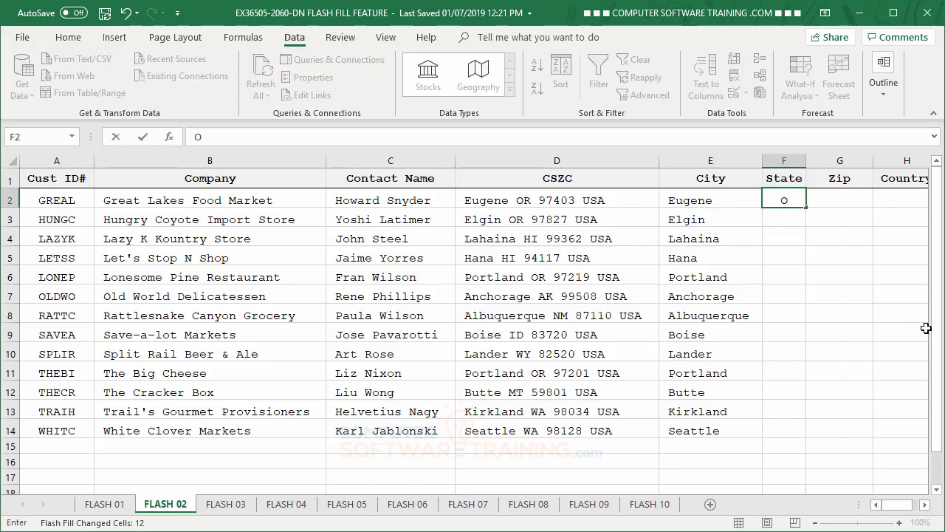
{"action": "type", "text": "R"}
{"action": "key", "text": "Return"}
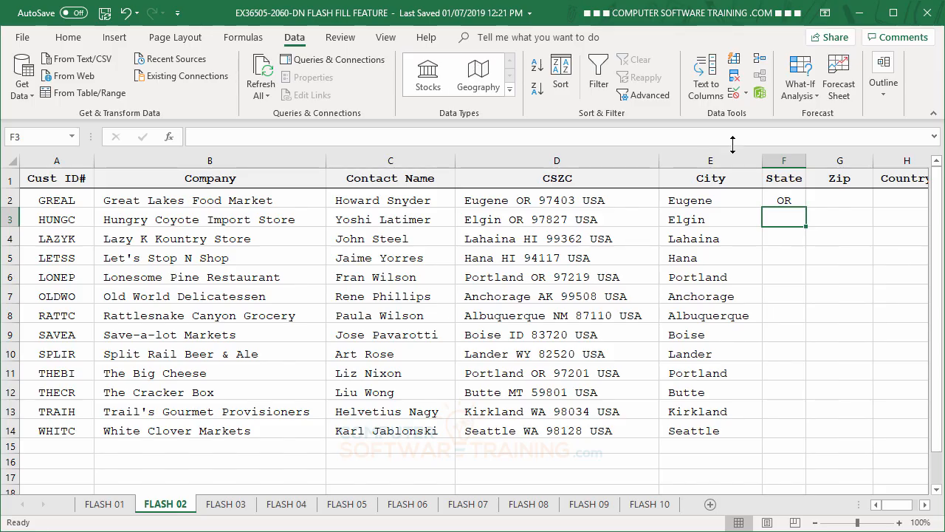
{"action": "left_click", "coordinate": [734, 59]}
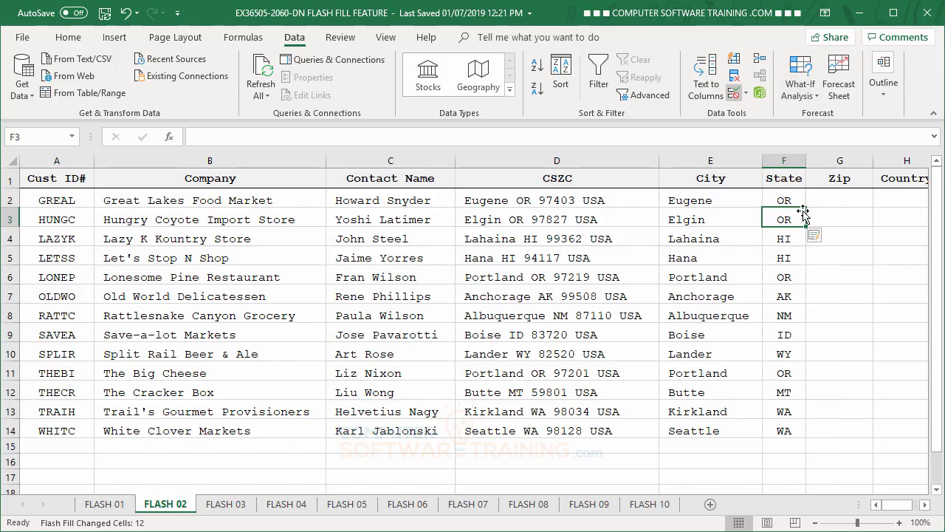
Step: Enter the first customer's zip code in cell G2 and Flash Fill the rest of the Zip column from G3
{"action": "left_click", "coordinate": [831, 200]}
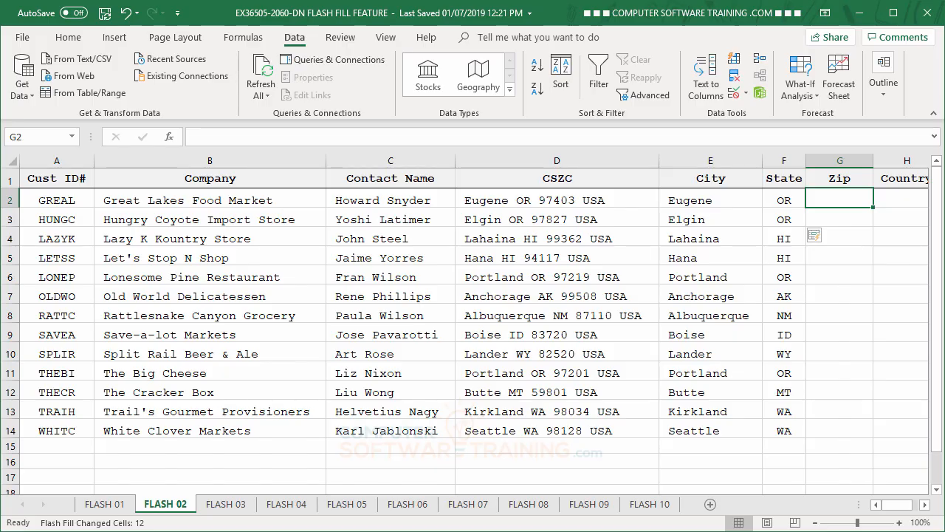
{"action": "type", "text": "9"}
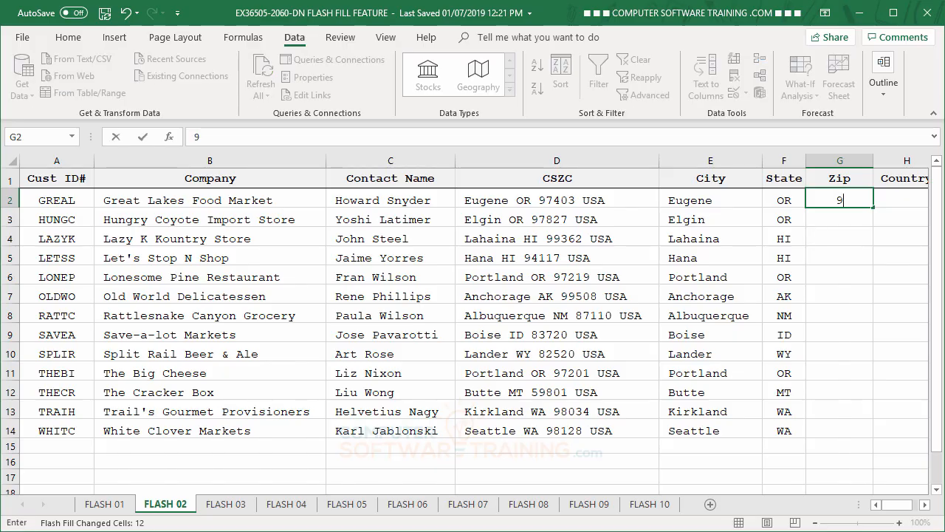
{"action": "type", "text": "7403"}
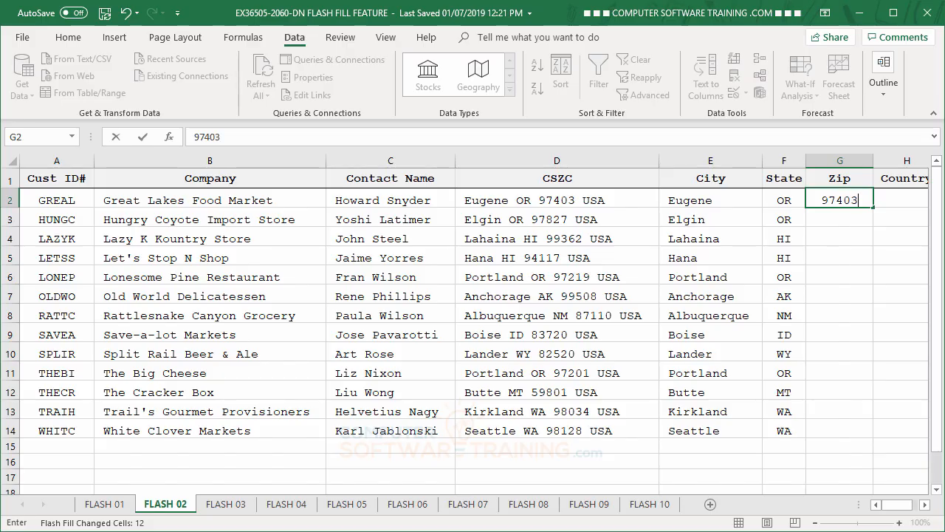
{"action": "key", "text": "Return"}
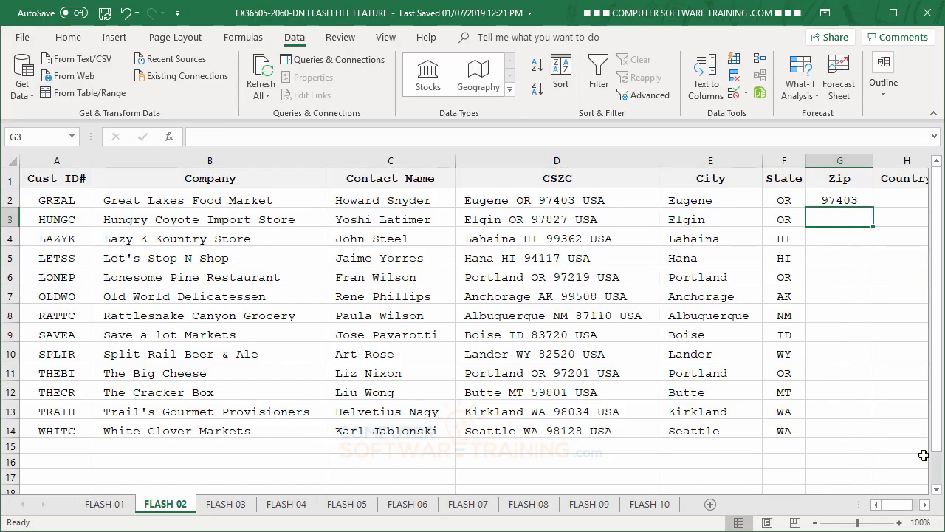
{"action": "left_click", "coordinate": [734, 59]}
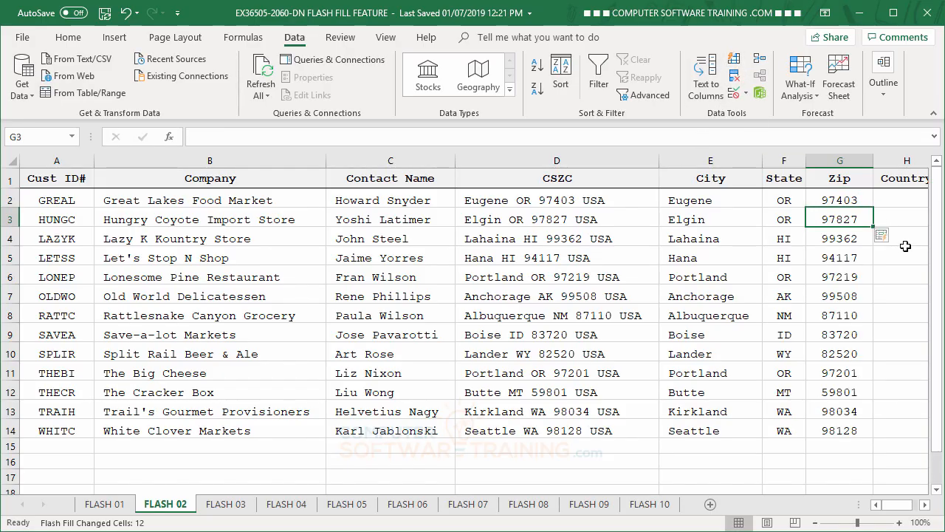
Step: Enter USA in cell H2 and Flash Fill the rest of the Country column from H3
{"action": "left_click", "coordinate": [897, 201]}
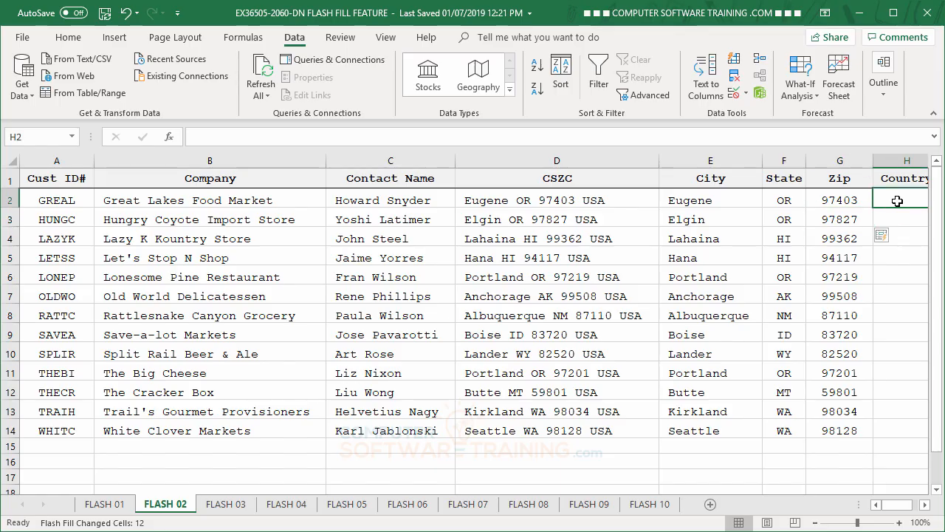
{"action": "type", "text": "USA"}
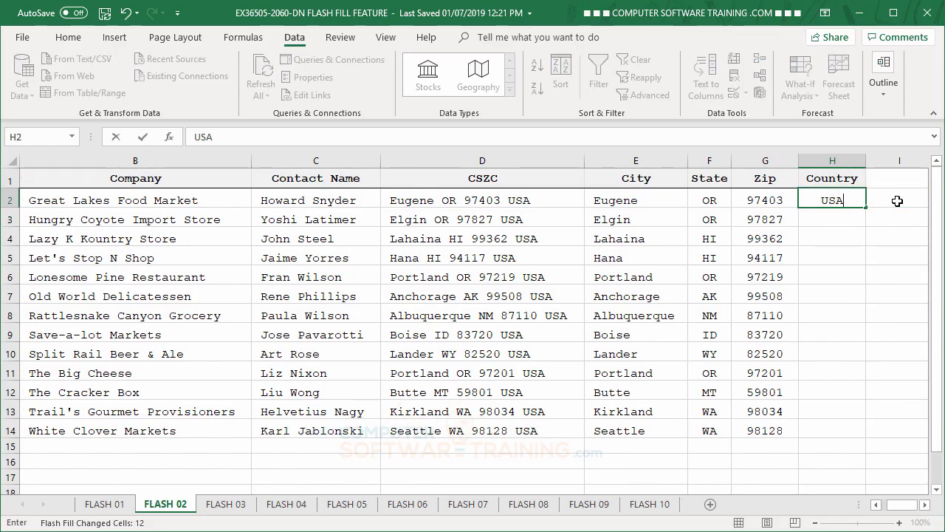
{"action": "key", "text": "Return"}
{"action": "left_click", "coordinate": [734, 59]}
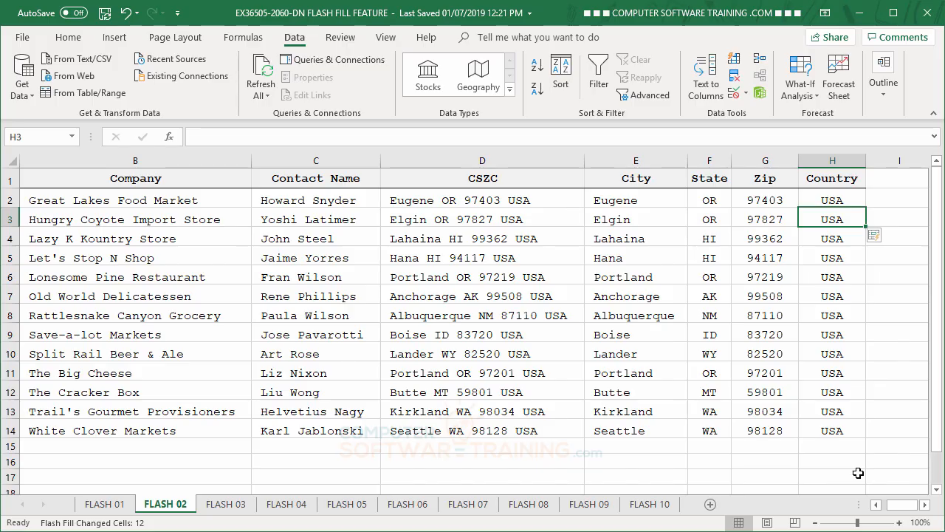
Step: On the FLASH 03 sheet, Flash Fill the Full Name column from the last-name, first-name example in cell D2
{"action": "left_click", "coordinate": [226, 505]}
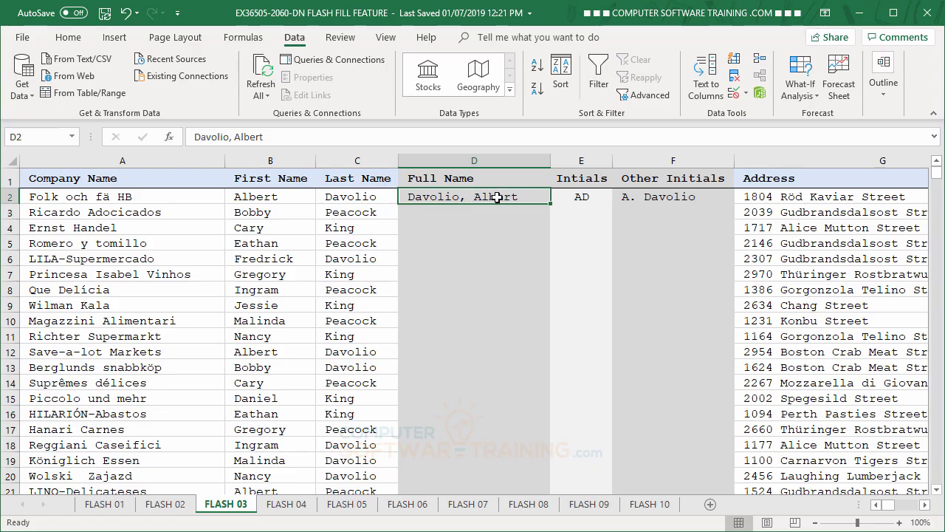
{"action": "left_click", "coordinate": [733, 62]}
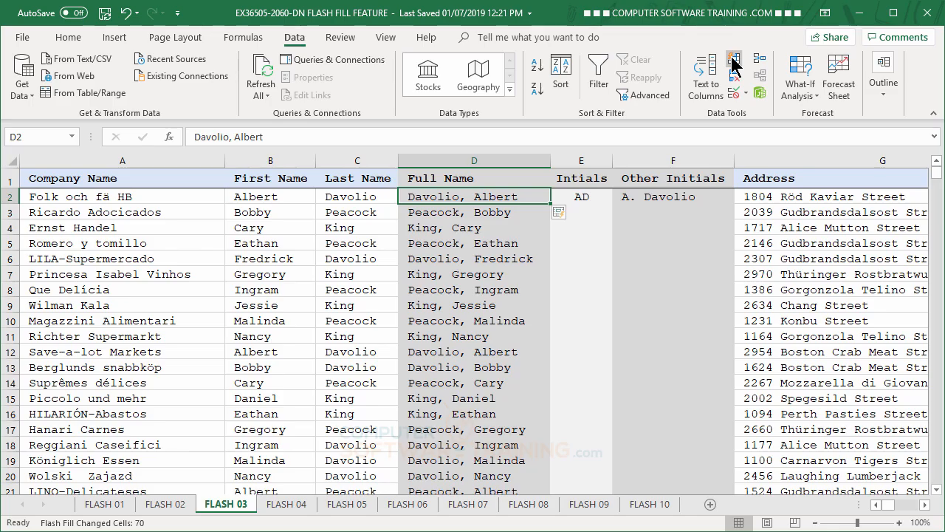
Step: Flash Fill the Intials column from the two-letter example in cell E2
{"action": "left_click", "coordinate": [587, 196]}
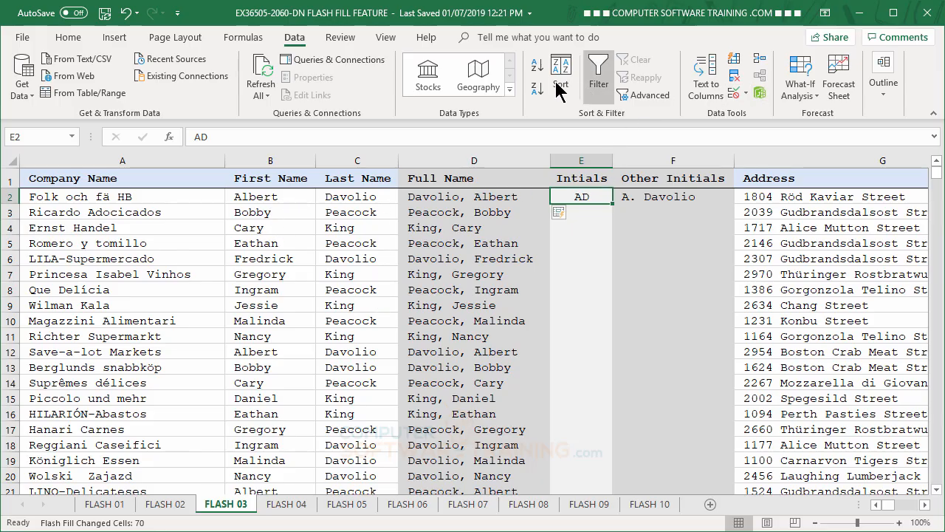
{"action": "left_click", "coordinate": [735, 61]}
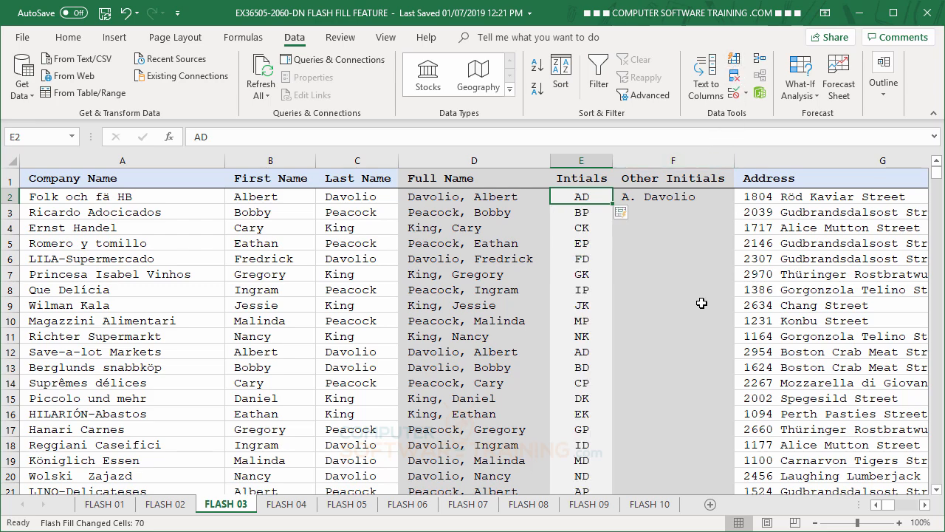
Step: Change the last name in cell F2 to uppercase and Flash Fill the rest of the Other Initials column from F3
{"action": "left_click", "coordinate": [648, 199]}
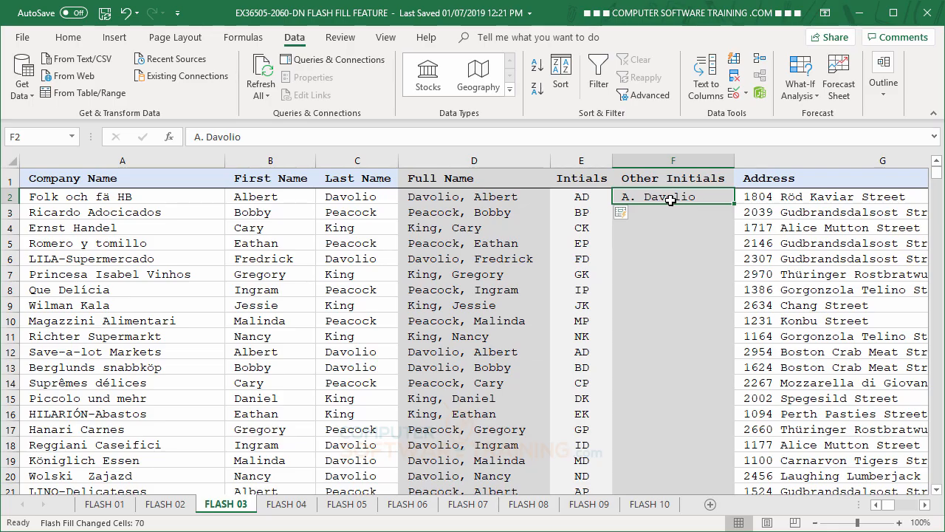
{"action": "double_click", "coordinate": [217, 137]}
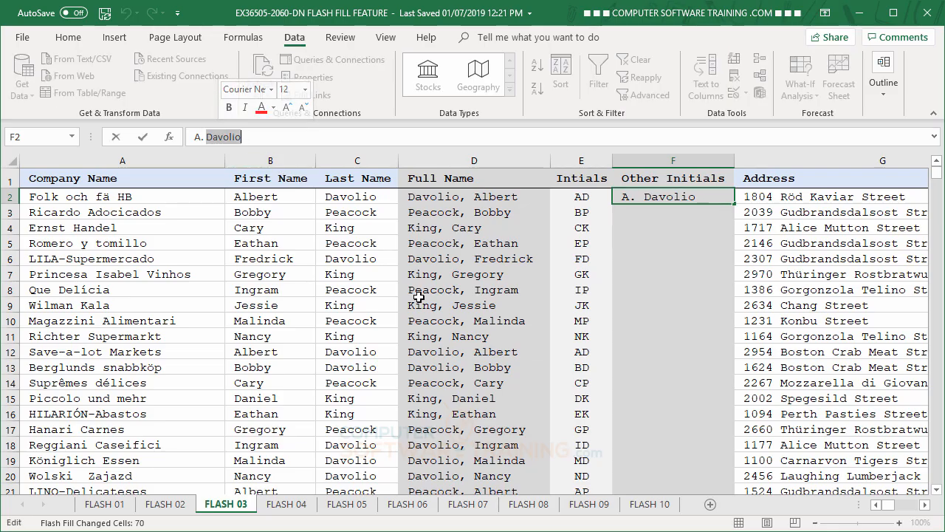
{"action": "type", "text": "DA"}
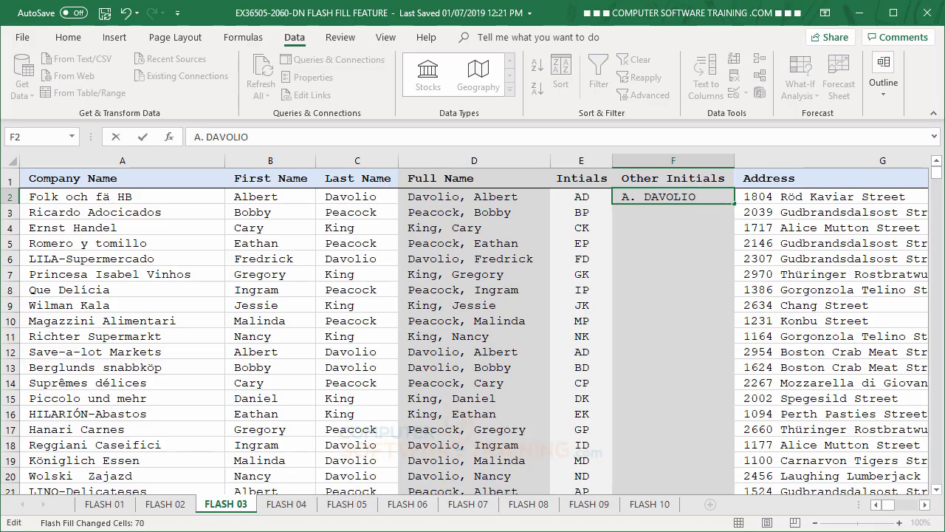
{"action": "type", "text": "VOLIO"}
{"action": "key", "text": "Return"}
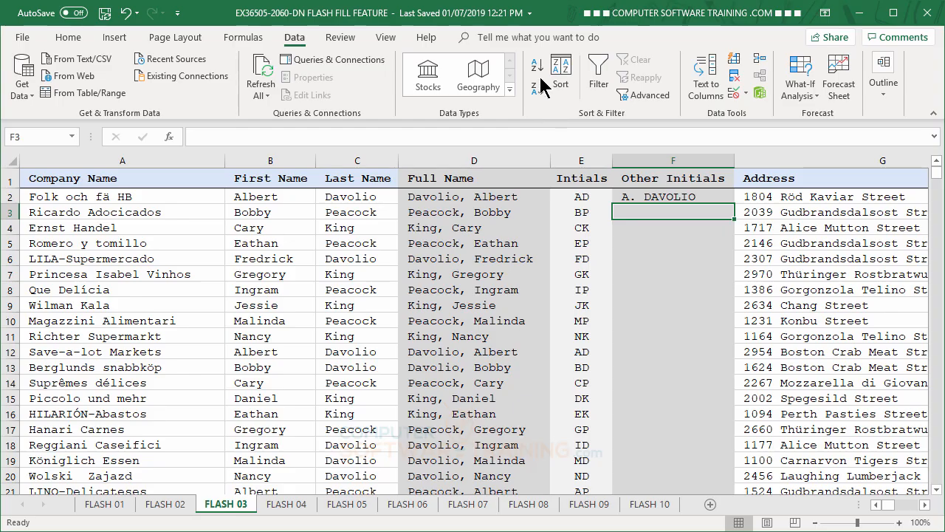
{"action": "left_click", "coordinate": [735, 61]}
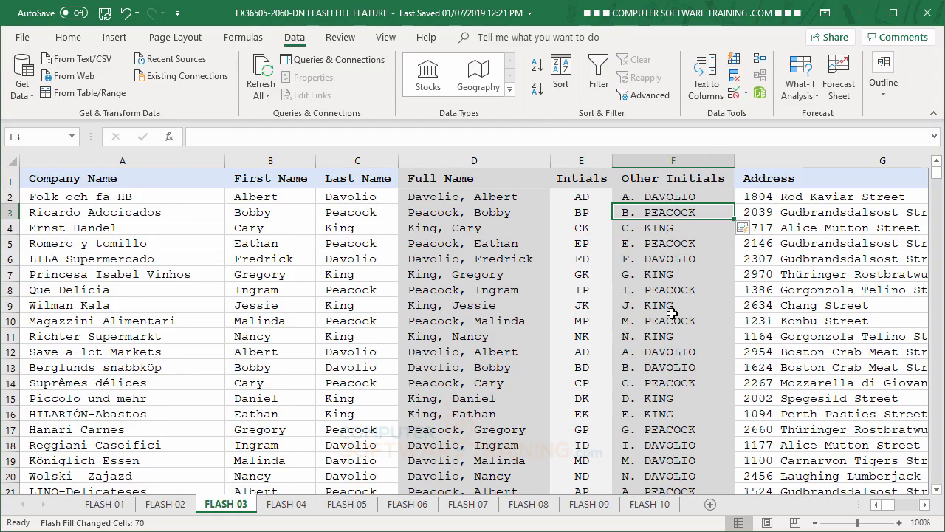
Step: Flash Fill the City column from Chicago in cell I2 and the State column from Illinois in cell J2
{"action": "left_click", "coordinate": [926, 505]}
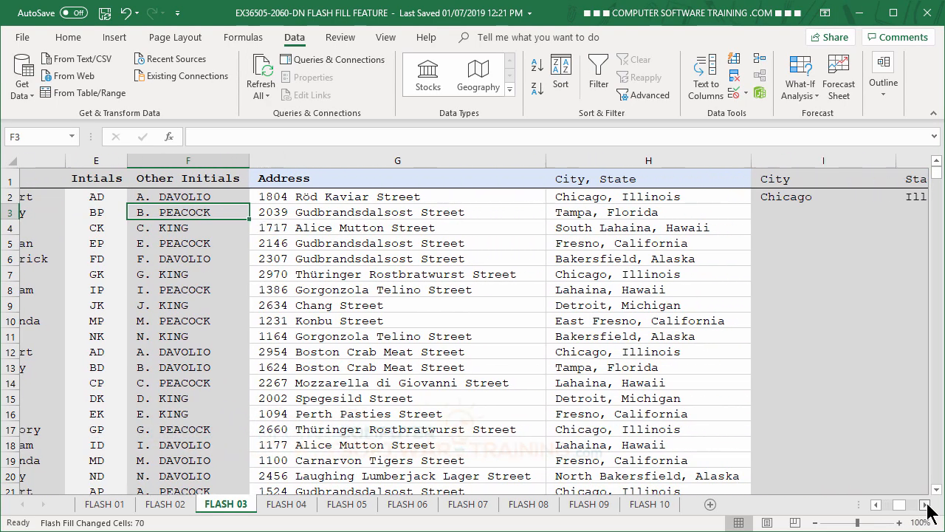
{"action": "left_click", "coordinate": [926, 505]}
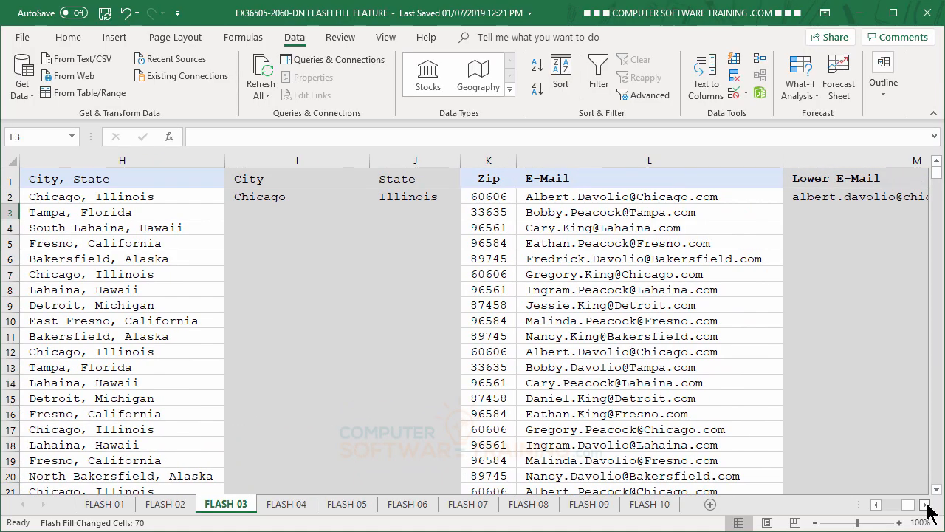
{"action": "left_click", "coordinate": [258, 203]}
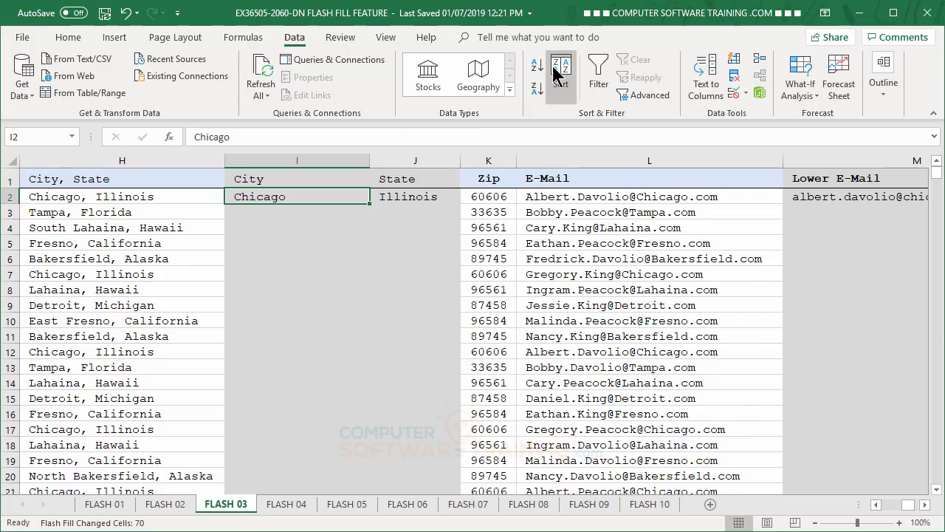
{"action": "left_click", "coordinate": [735, 62]}
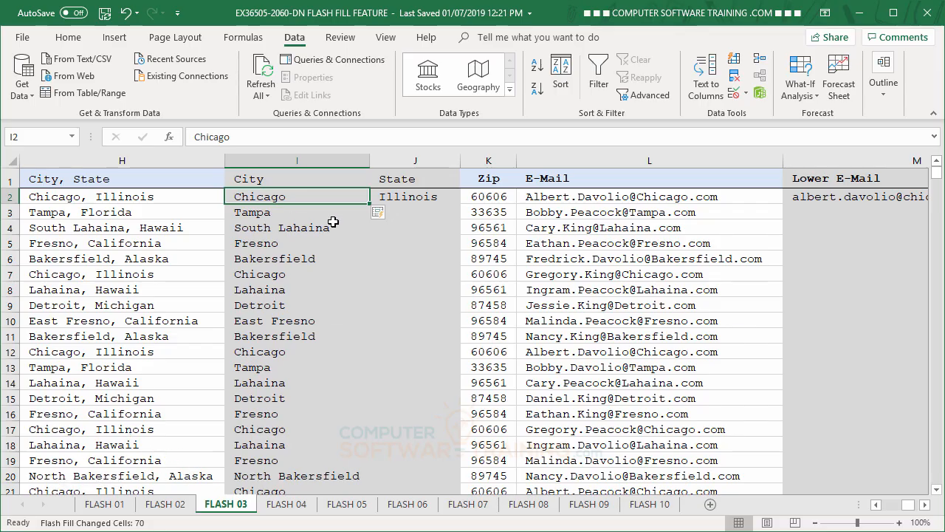
{"action": "left_click", "coordinate": [412, 197]}
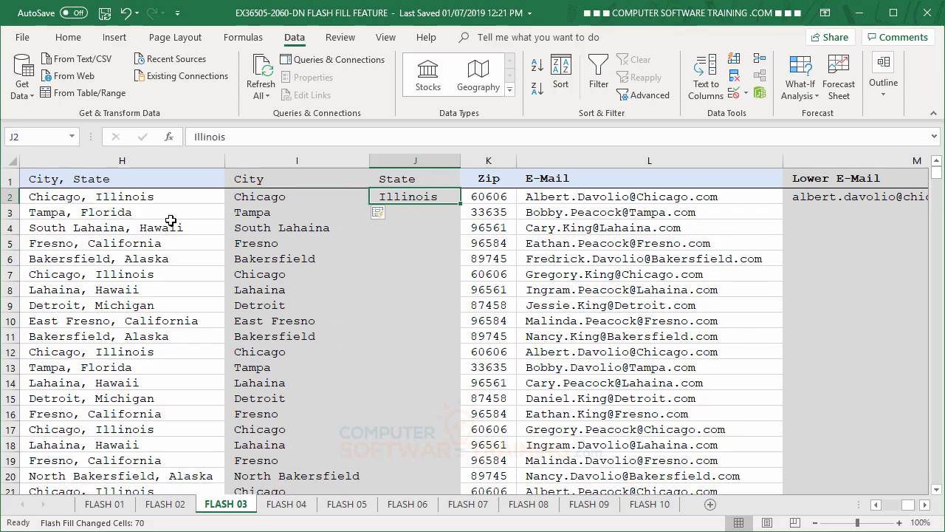
{"action": "left_click", "coordinate": [738, 61]}
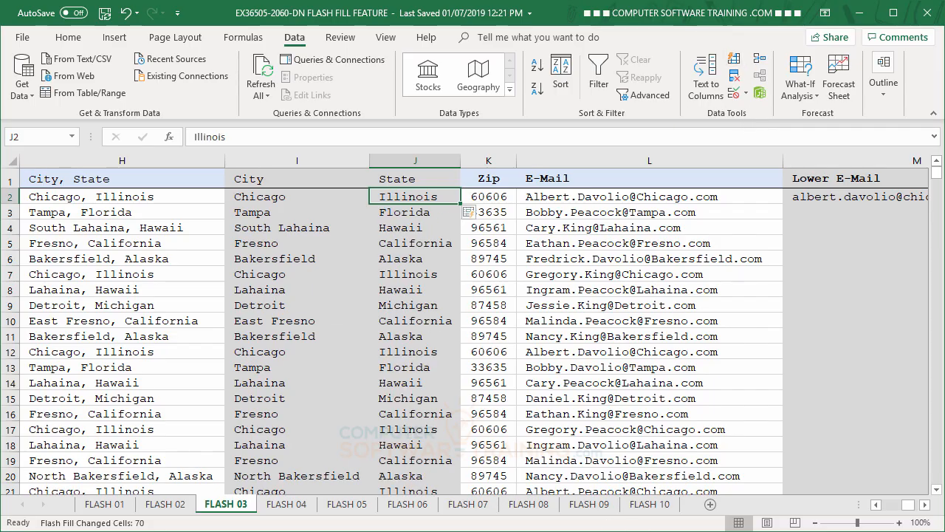
Step: Flash Fill the Lower E-Mail column from the lowercase e-mail example in cell M2
{"action": "left_click", "coordinate": [924, 505]}
{"action": "left_click", "coordinate": [925, 505]}
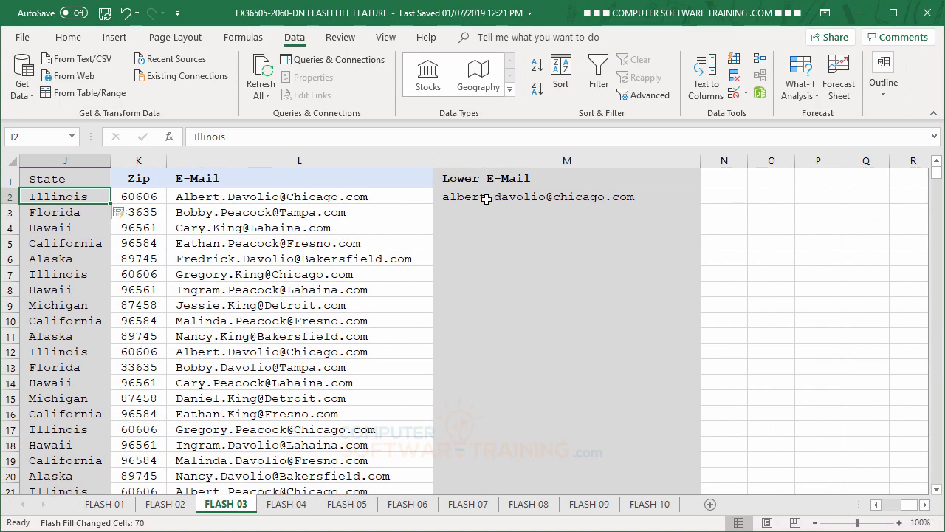
{"action": "left_click", "coordinate": [486, 200]}
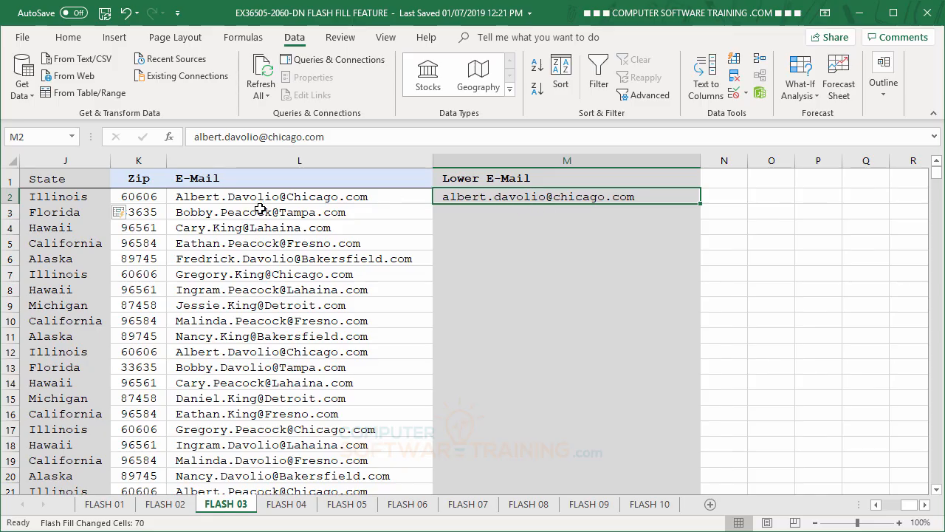
{"action": "left_click", "coordinate": [734, 63]}
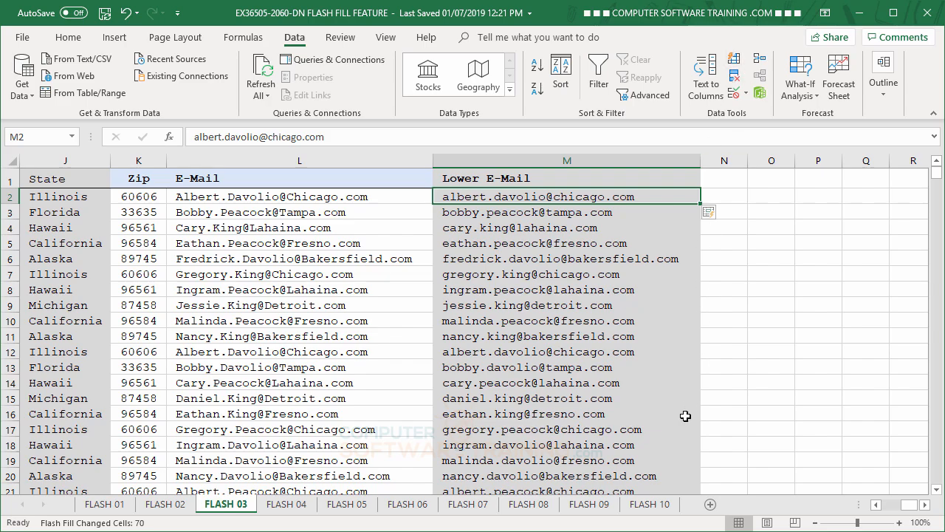
Step: On the FLASH 04 sheet, Flash Fill the Sales Rep column from the last-name, first-name example in cell D2
{"action": "left_click", "coordinate": [288, 505]}
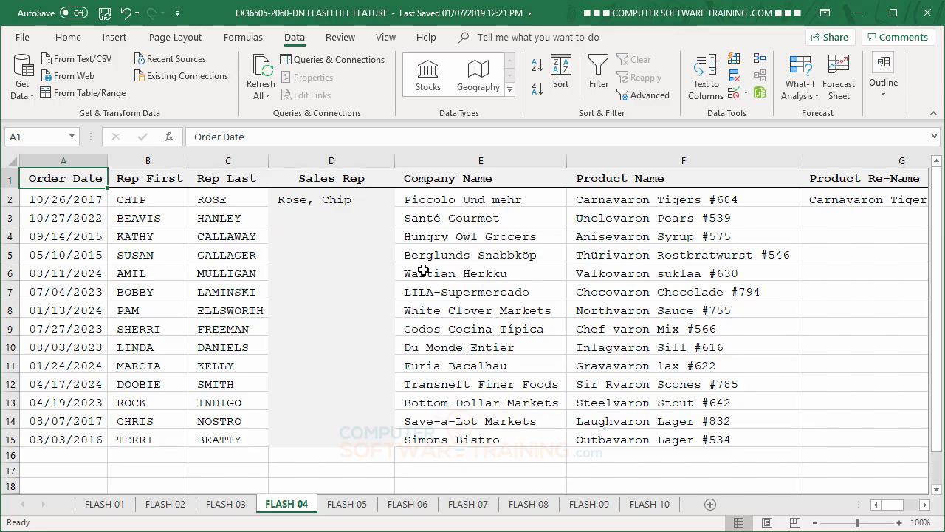
{"action": "left_click", "coordinate": [295, 202]}
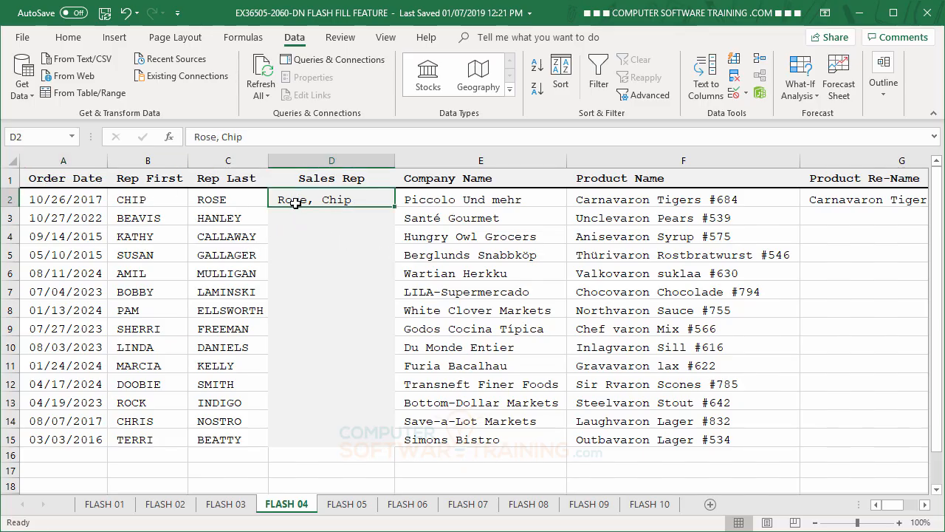
{"action": "left_click", "coordinate": [735, 59]}
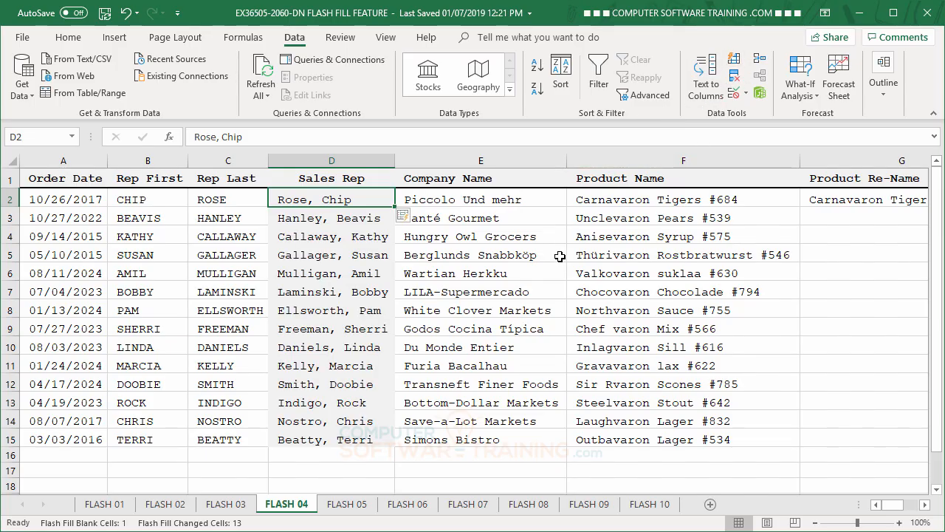
Step: Flash Fill the Product Re-Name column from the Carnavaron Tigers example in cell G2
{"action": "left_click", "coordinate": [925, 505]}
{"action": "left_click", "coordinate": [925, 505]}
{"action": "left_click", "coordinate": [924, 505]}
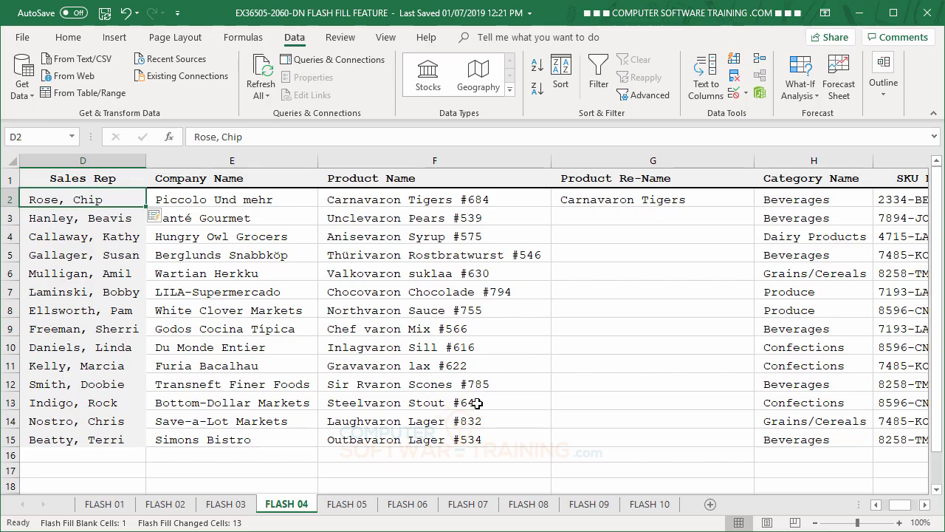
{"action": "left_click", "coordinate": [600, 200]}
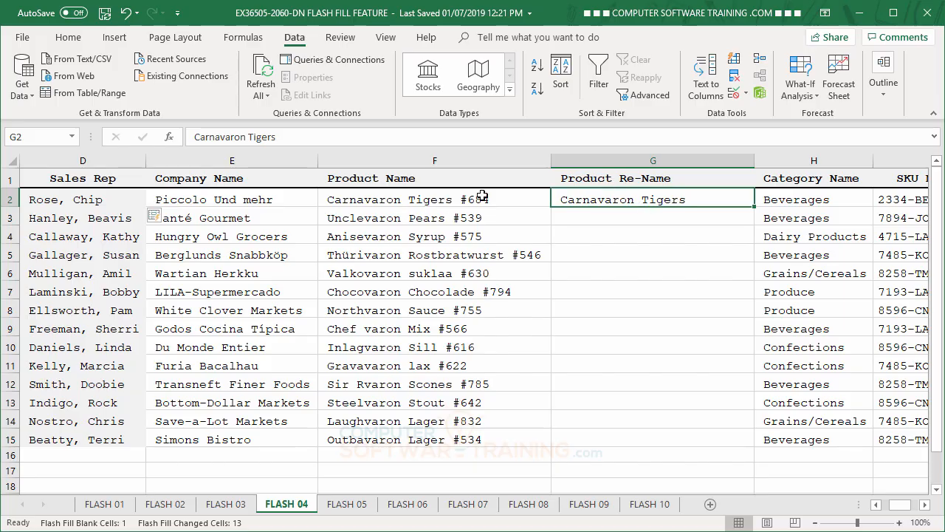
{"action": "left_click", "coordinate": [735, 59]}
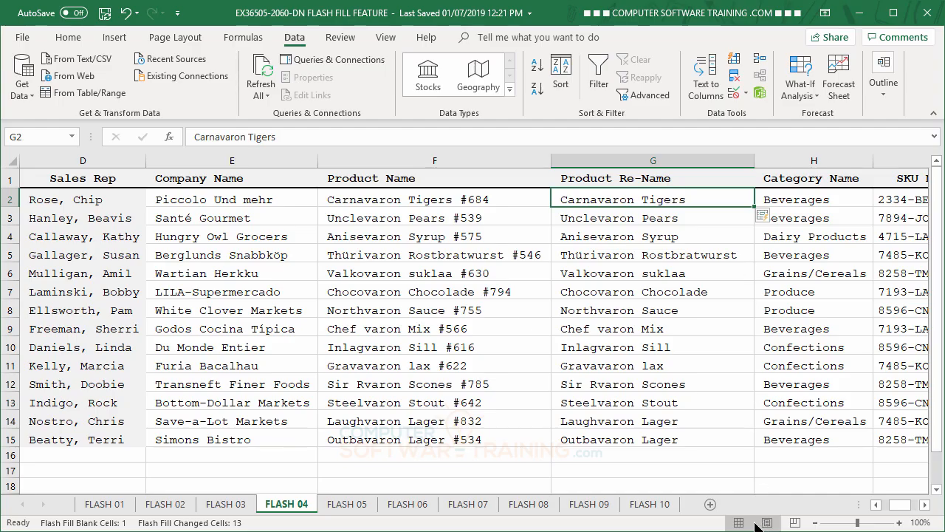
Step: Split the SKU numbers by Flash Filling the Location, Price Code and Vendor columns from the examples 2334, BETA and 12965 in row 2
{"action": "left_click", "coordinate": [924, 504]}
{"action": "left_click", "coordinate": [925, 504]}
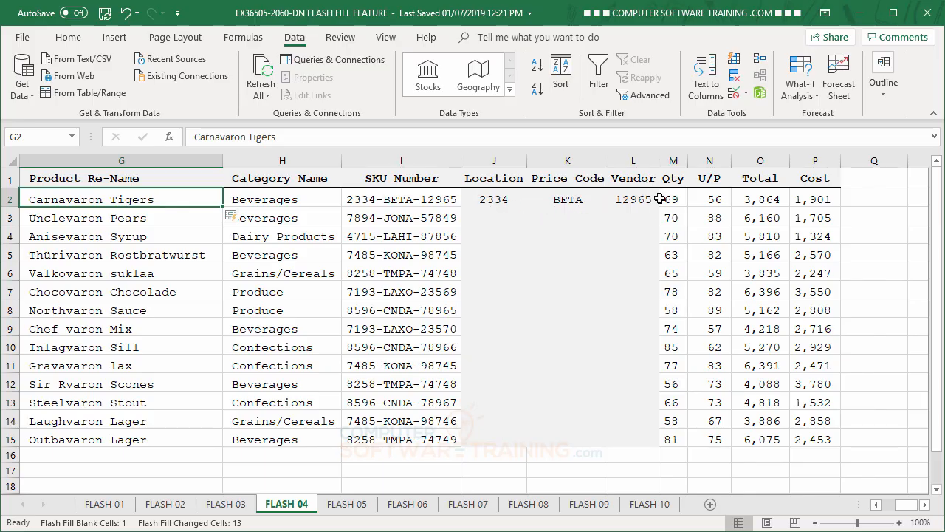
{"action": "left_click", "coordinate": [496, 206]}
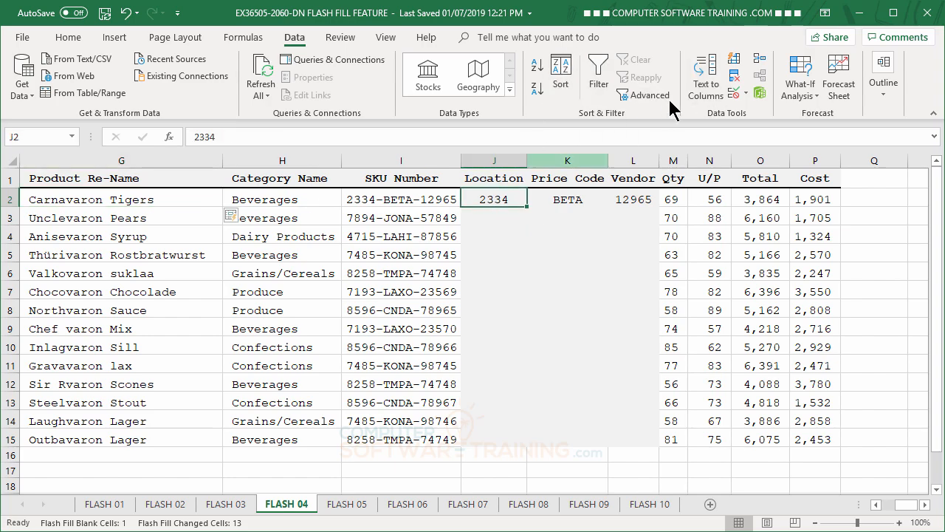
{"action": "left_click", "coordinate": [731, 65]}
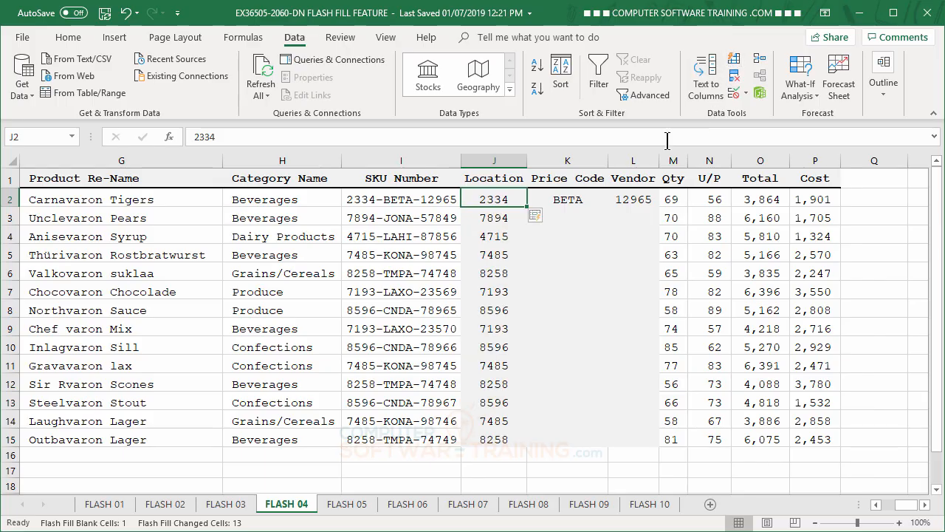
{"action": "left_click", "coordinate": [579, 201]}
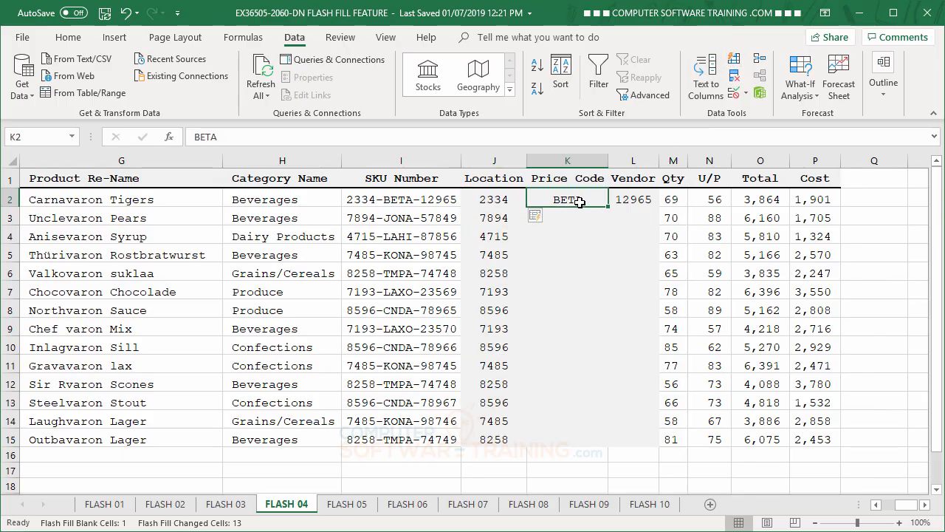
{"action": "left_click", "coordinate": [734, 62]}
{"action": "left_click", "coordinate": [645, 205]}
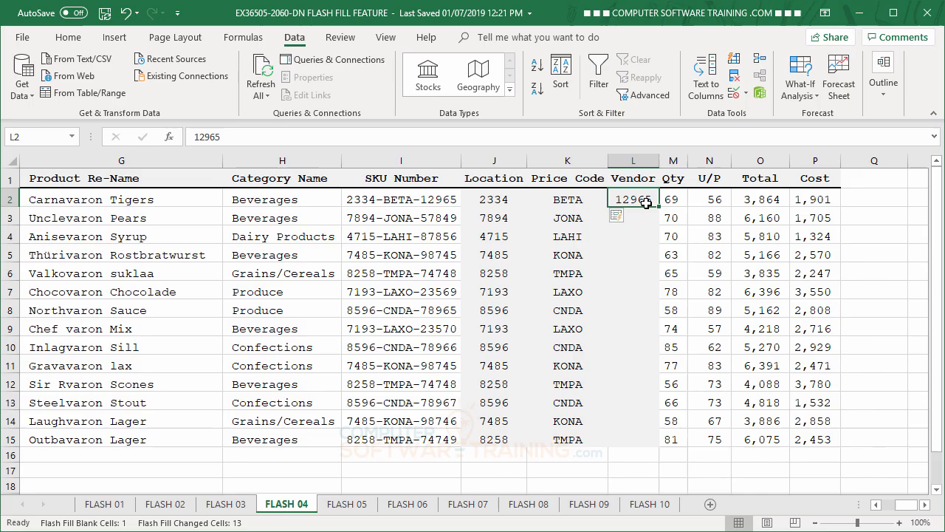
{"action": "left_click", "coordinate": [734, 62]}
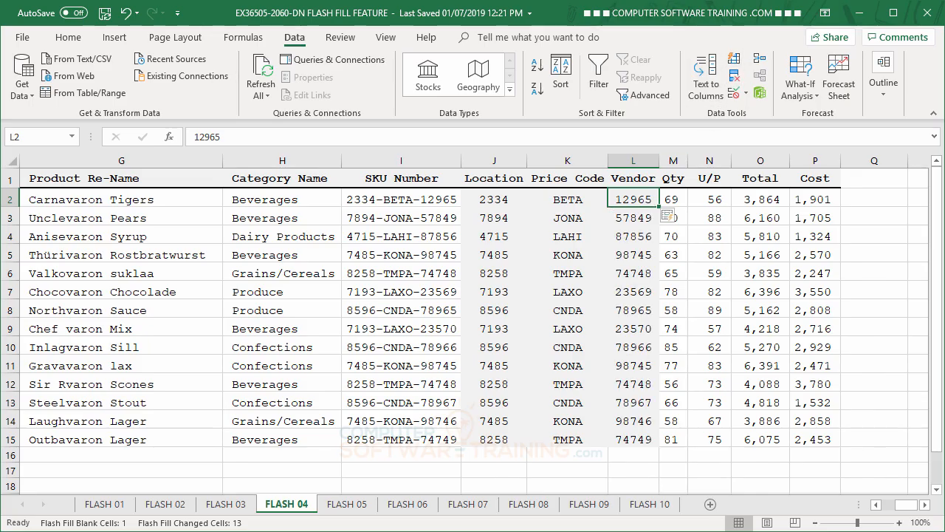
Step: On the FLASH 05 sheet, Flash Fill the Destination Routes column from the combined lowercase city, state, route and date example in cell E2
{"action": "left_click", "coordinate": [347, 504]}
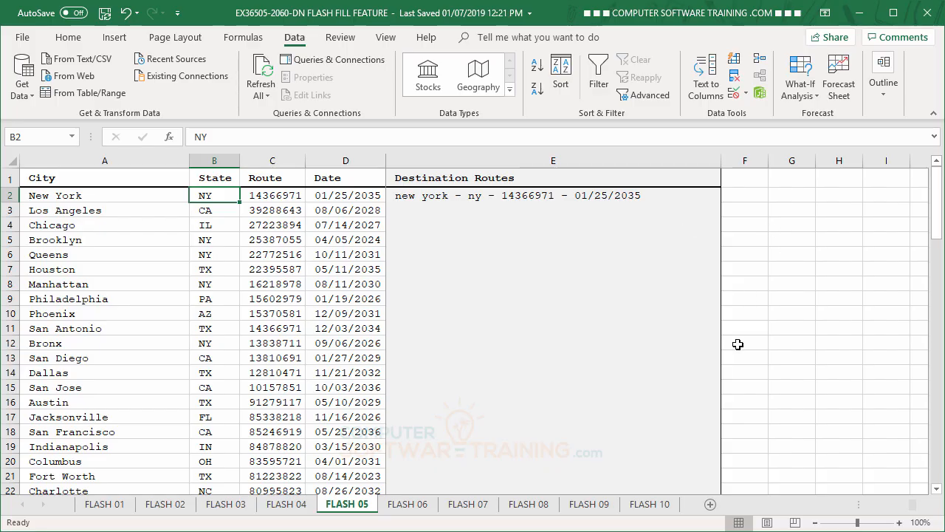
{"action": "left_click", "coordinate": [428, 197]}
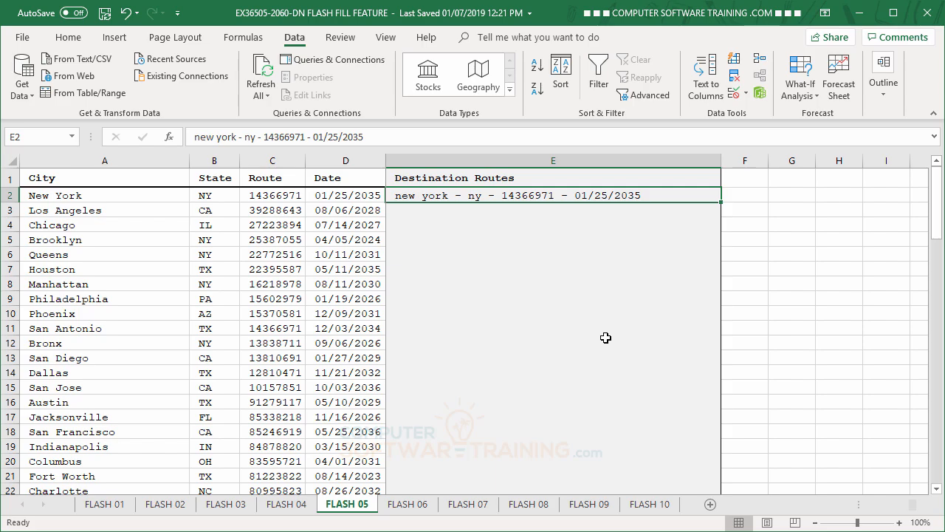
{"action": "left_click", "coordinate": [734, 59]}
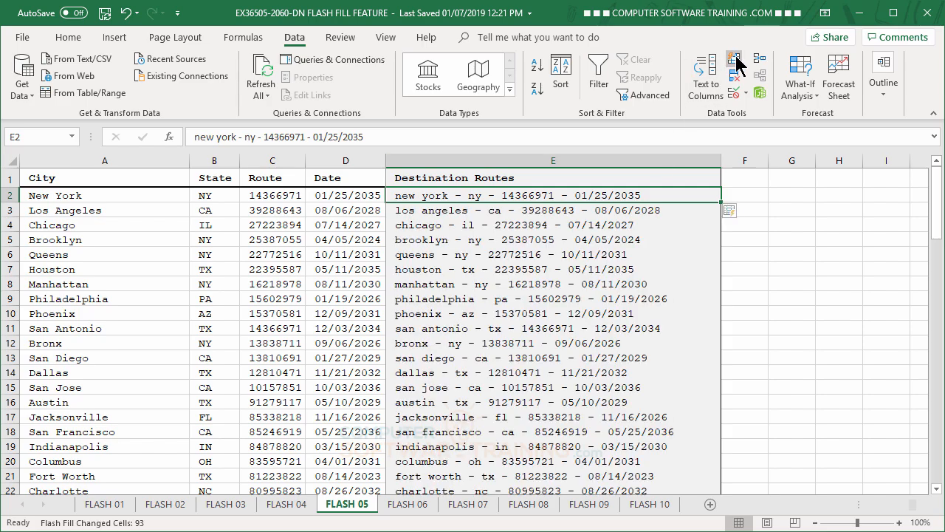
{"action": "left_click", "coordinate": [601, 213]}
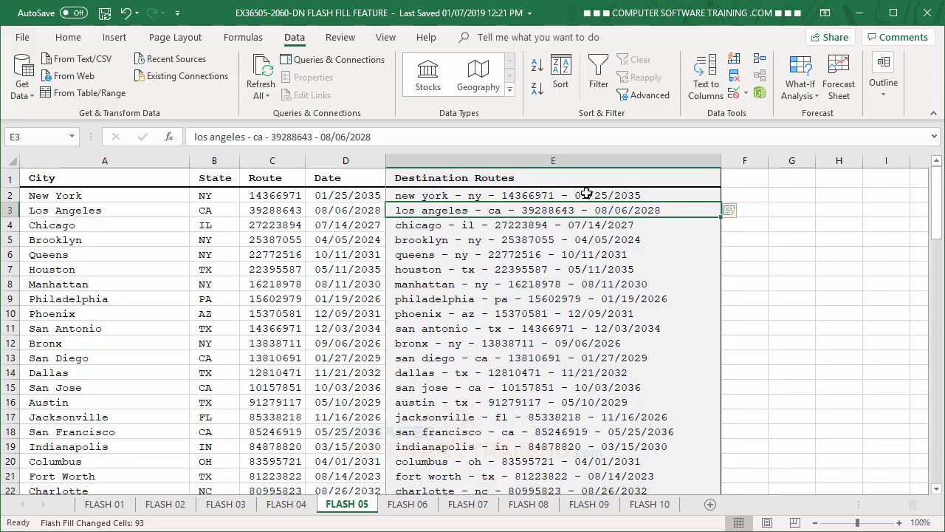
{"action": "left_click", "coordinate": [585, 194]}
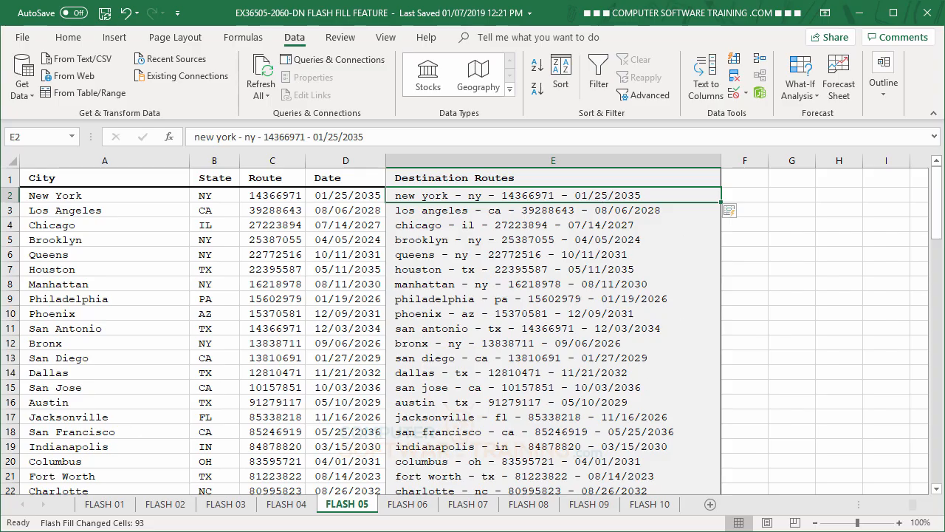
Step: On the FLASH 06 sheet, Flash Fill the Combined column from the (6)-12% example in cell D2
{"action": "left_click", "coordinate": [408, 503]}
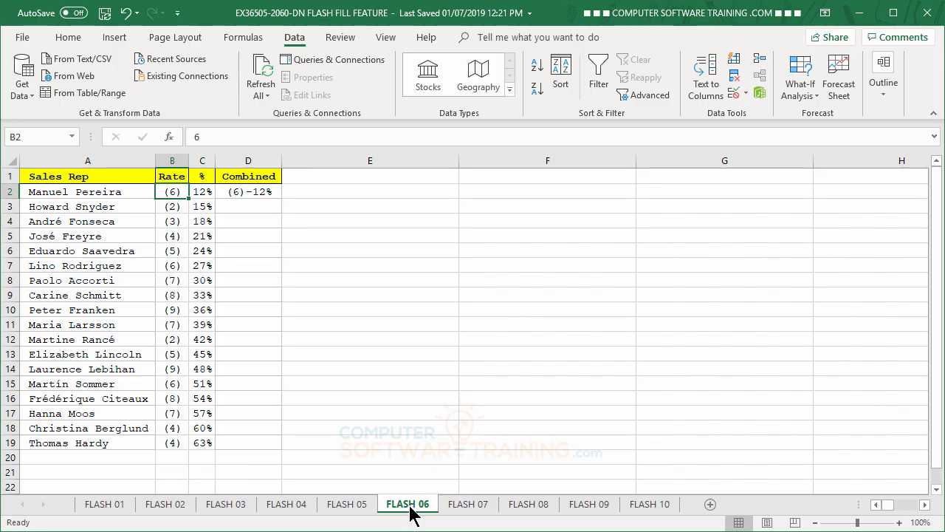
{"action": "left_click", "coordinate": [235, 192]}
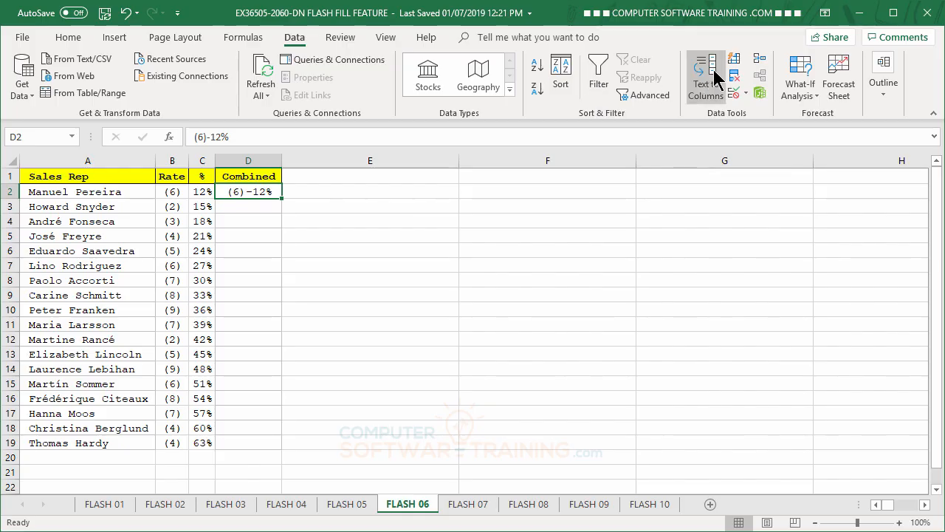
{"action": "left_click", "coordinate": [736, 61]}
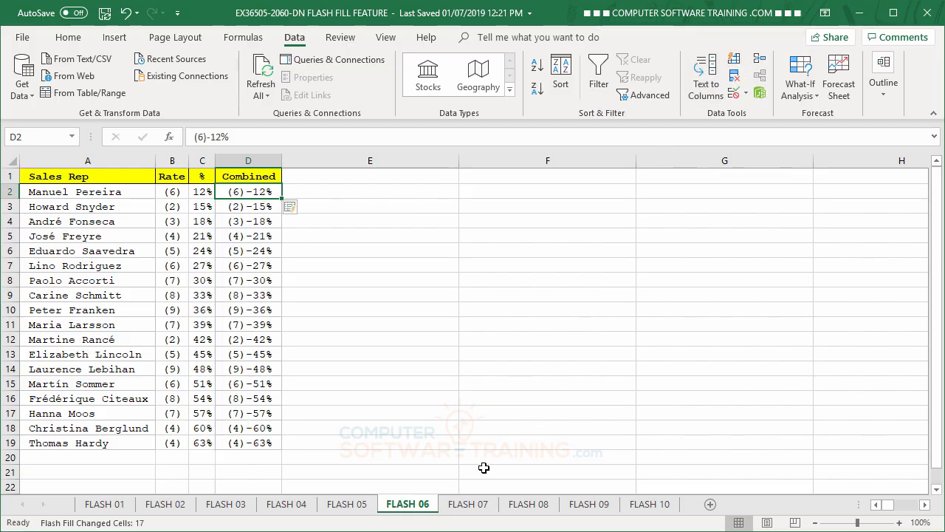
Step: On the FLASH 07 sheet, enter 10/12/2017 in cell D2 and Flash Fill the Order Date column from it
{"action": "left_click", "coordinate": [468, 503]}
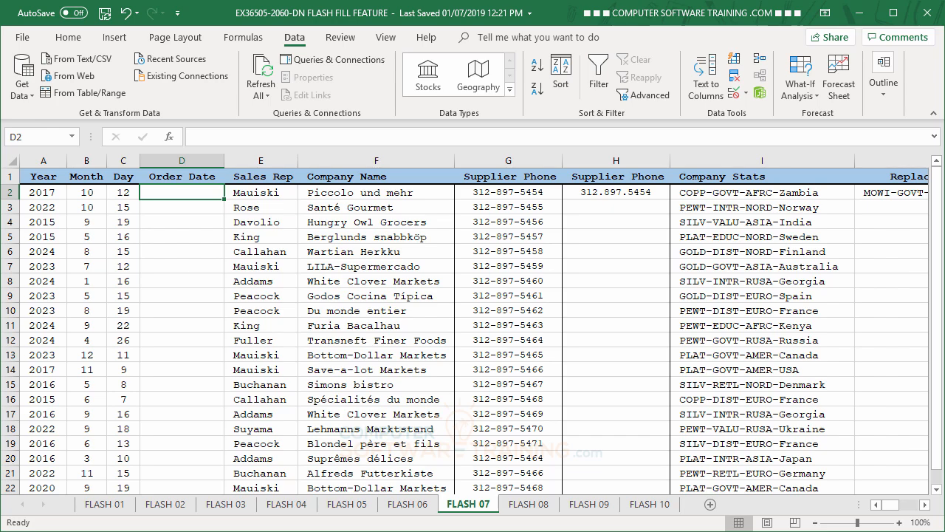
{"action": "type", "text": "10"}
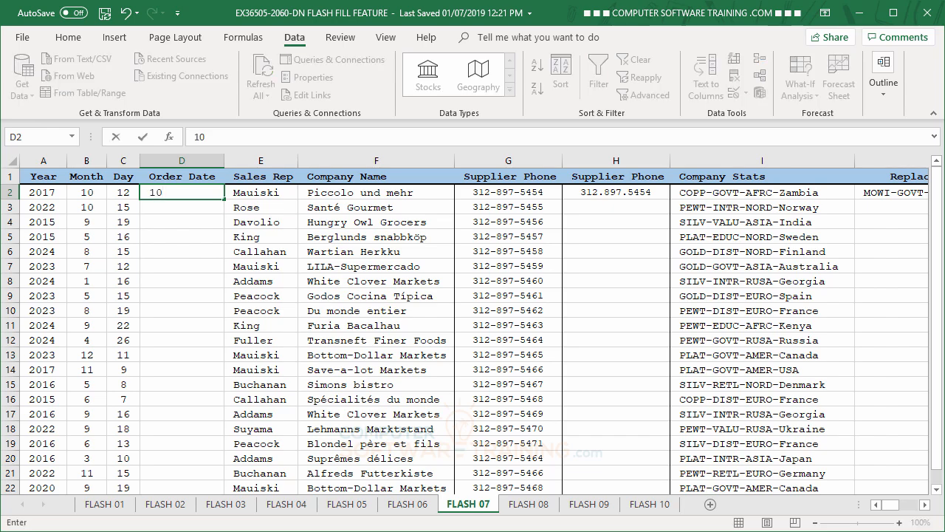
{"action": "type", "text": "/12/2017"}
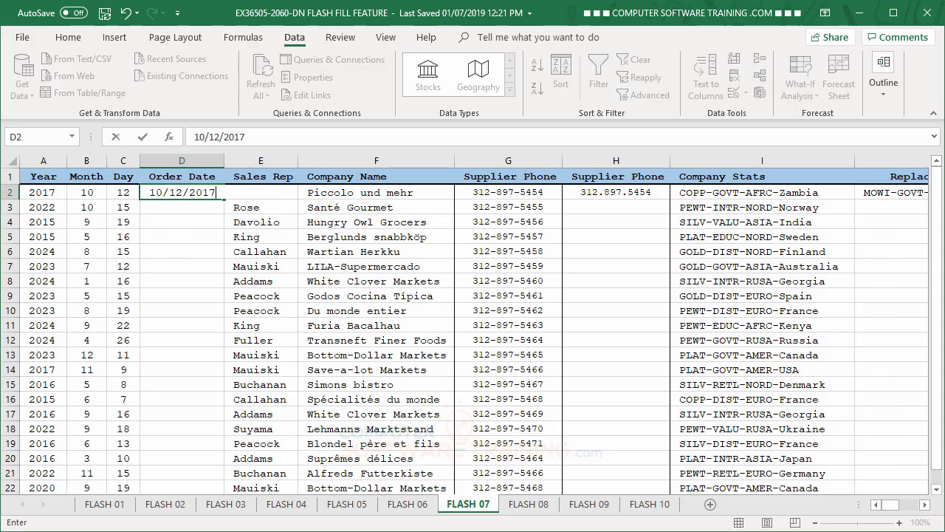
{"action": "key", "text": "Return"}
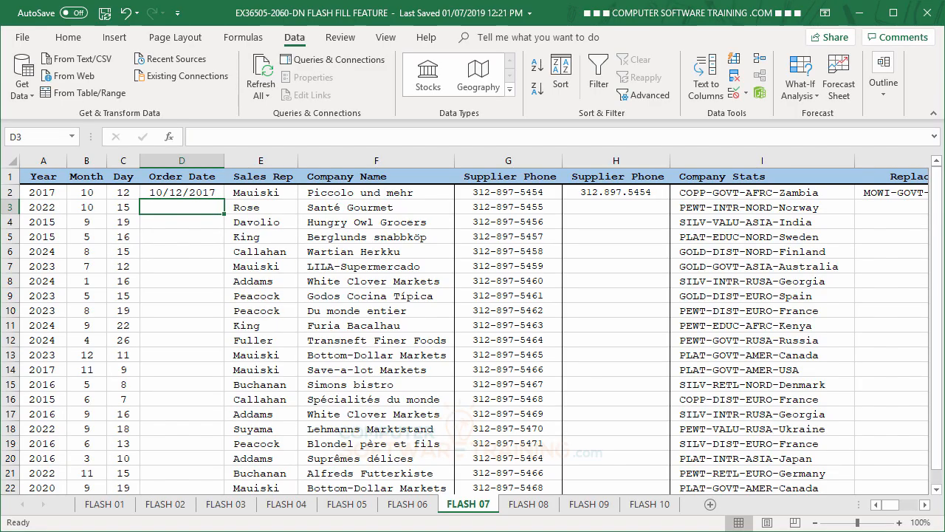
{"action": "left_click", "coordinate": [733, 62]}
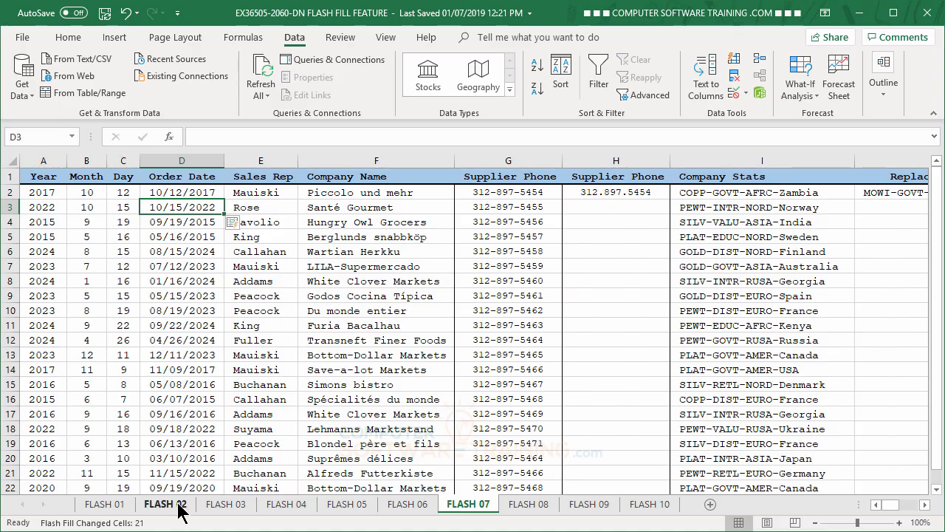
Step: Flash Fill the dot-separated Supplier Phone column from its row 2 example and the Replace w/ MOWI column from MOWI-GOVT-AFRC-Zambia
{"action": "left_click", "coordinate": [619, 194]}
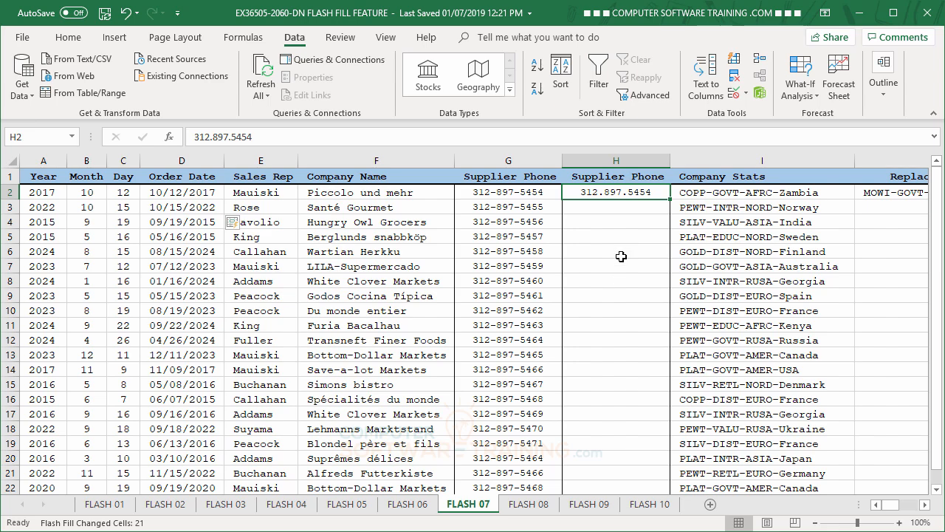
{"action": "left_click", "coordinate": [735, 59]}
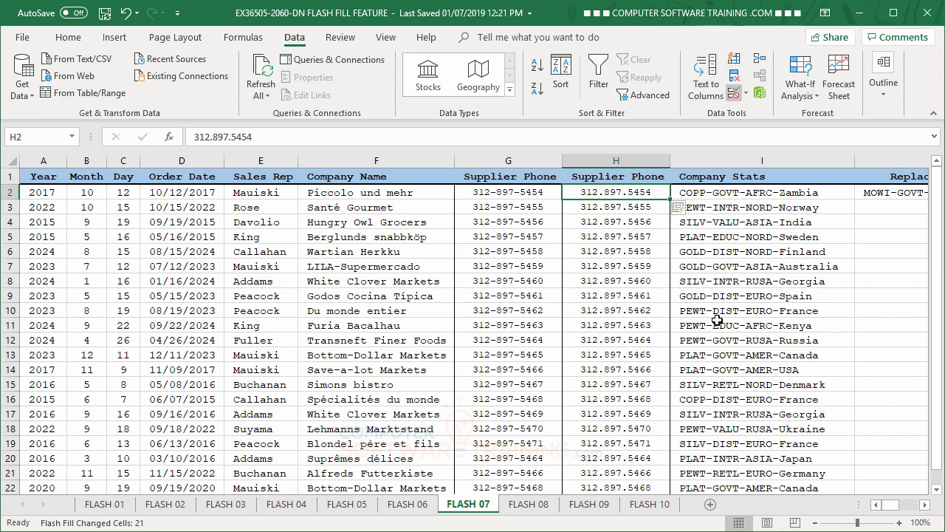
{"action": "left_click", "coordinate": [924, 504]}
{"action": "left_click", "coordinate": [924, 505]}
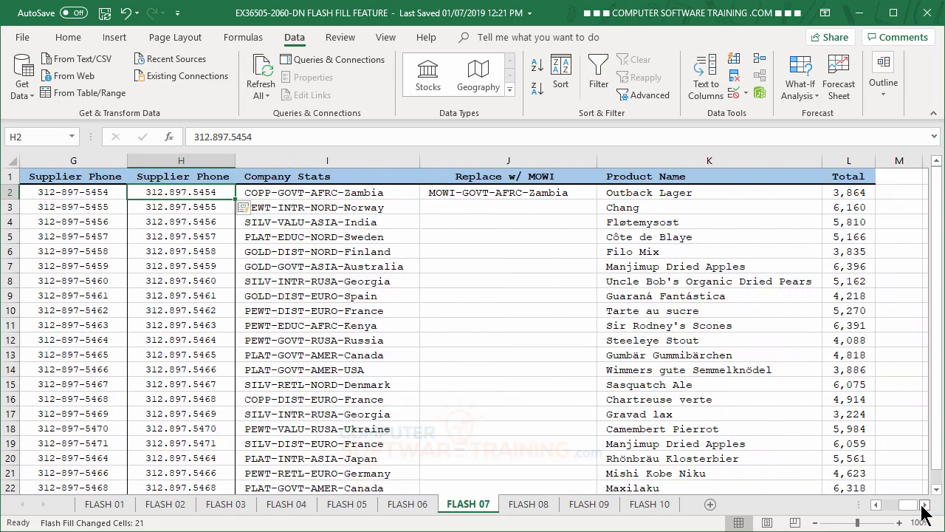
{"action": "left_click", "coordinate": [474, 207]}
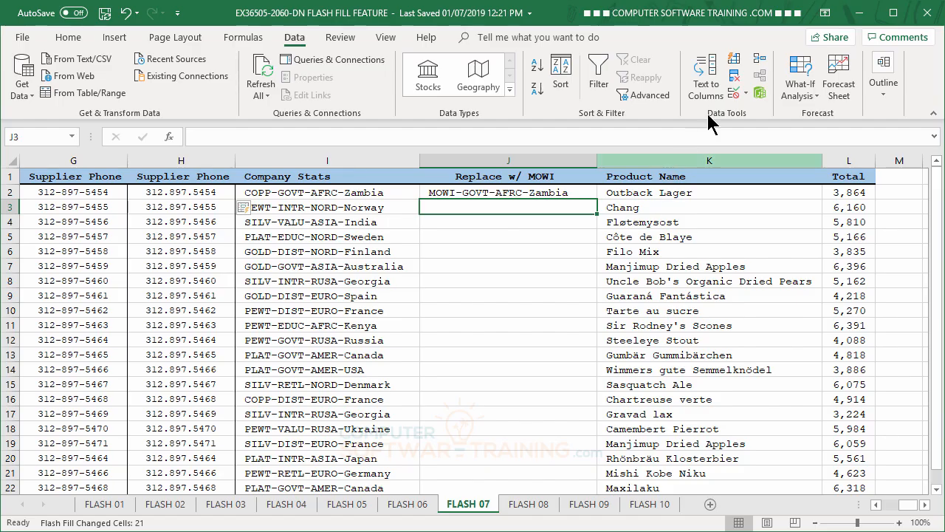
{"action": "left_click", "coordinate": [735, 62]}
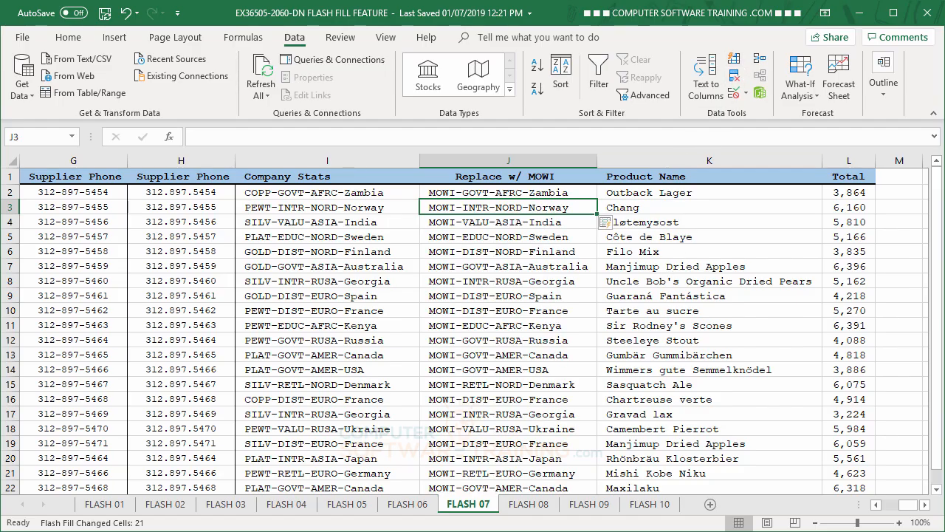
Step: On the FLASH 08 sheet, Flash Fill the Scenario 1 AFTER column from the F3870291 example in cell C4
{"action": "left_click", "coordinate": [544, 510]}
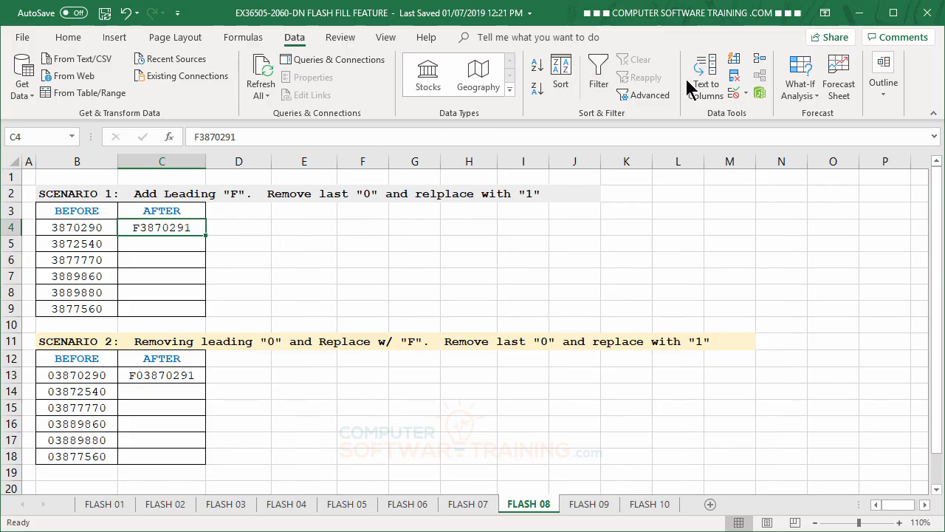
{"action": "left_click", "coordinate": [735, 62]}
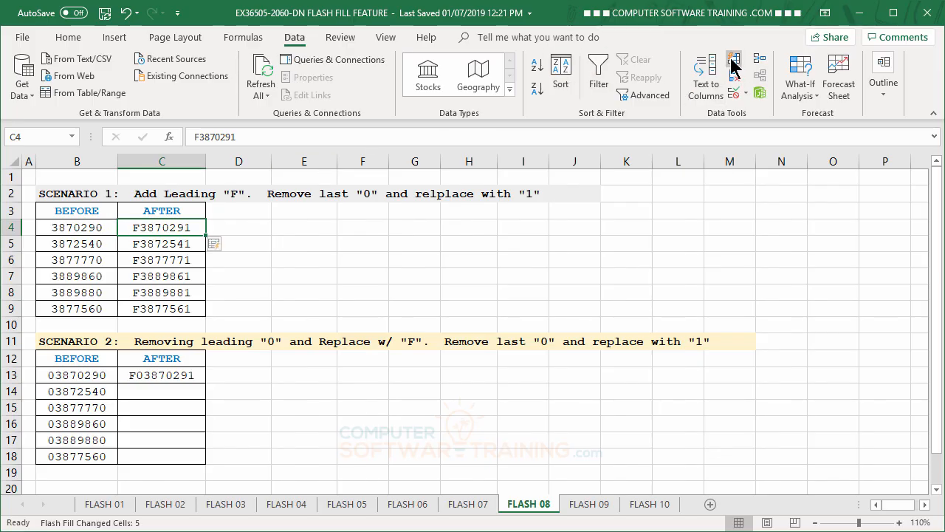
{"action": "left_click", "coordinate": [152, 259]}
{"action": "left_click", "coordinate": [156, 243]}
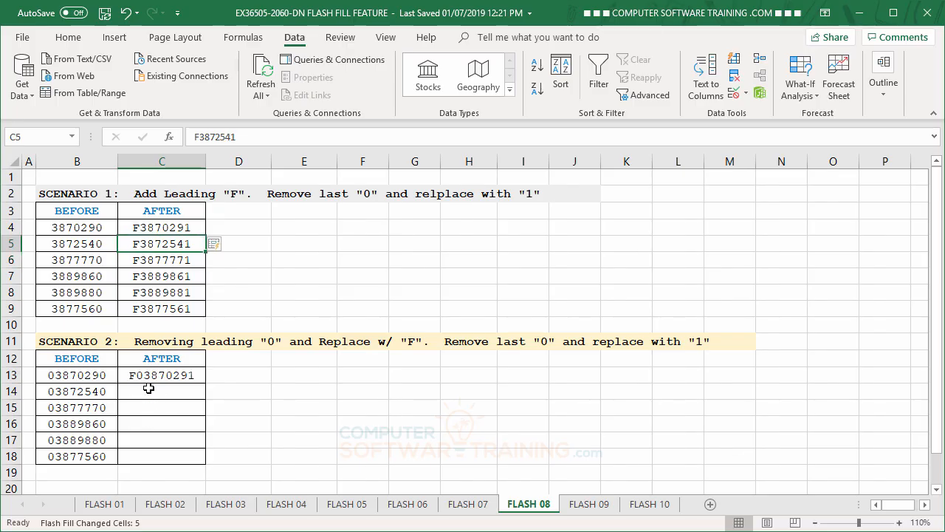
Step: Correct the Scenario 2 example in cell C13 to F3870291 and try to Flash Fill the AFTER column from it
{"action": "left_click", "coordinate": [148, 388]}
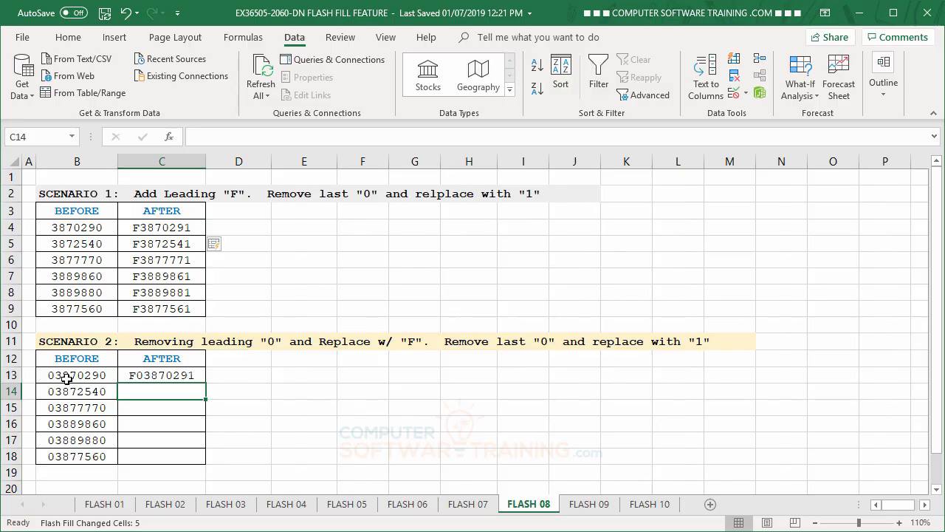
{"action": "left_click", "coordinate": [155, 375]}
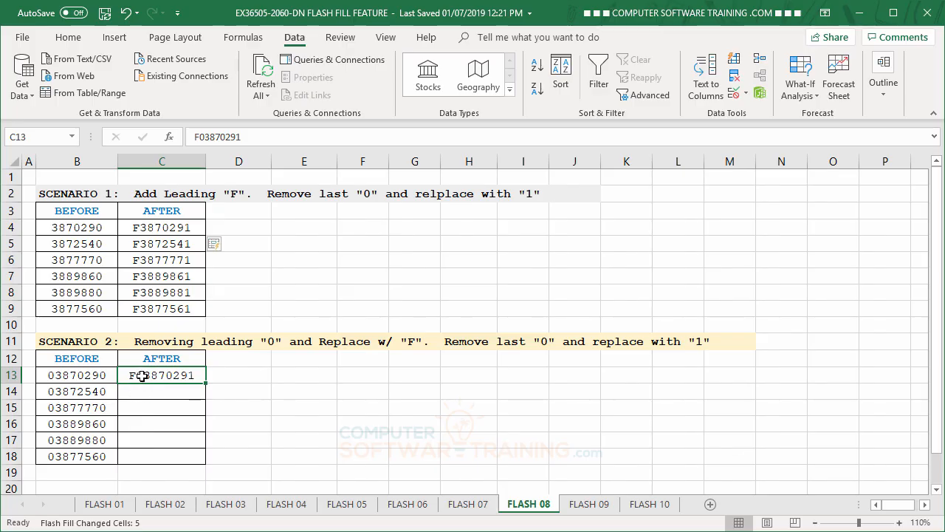
{"action": "left_click", "coordinate": [204, 137]}
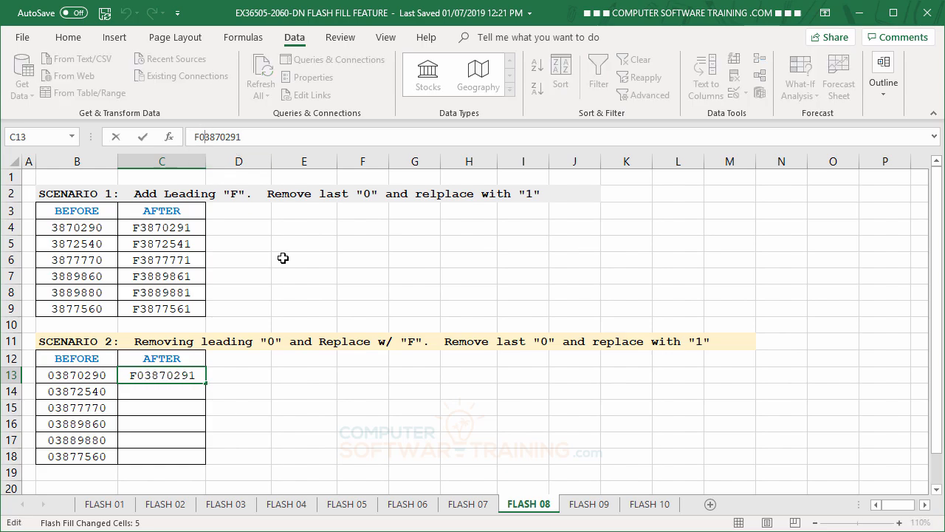
{"action": "key", "text": "BackSpace"}
{"action": "key", "text": "Return"}
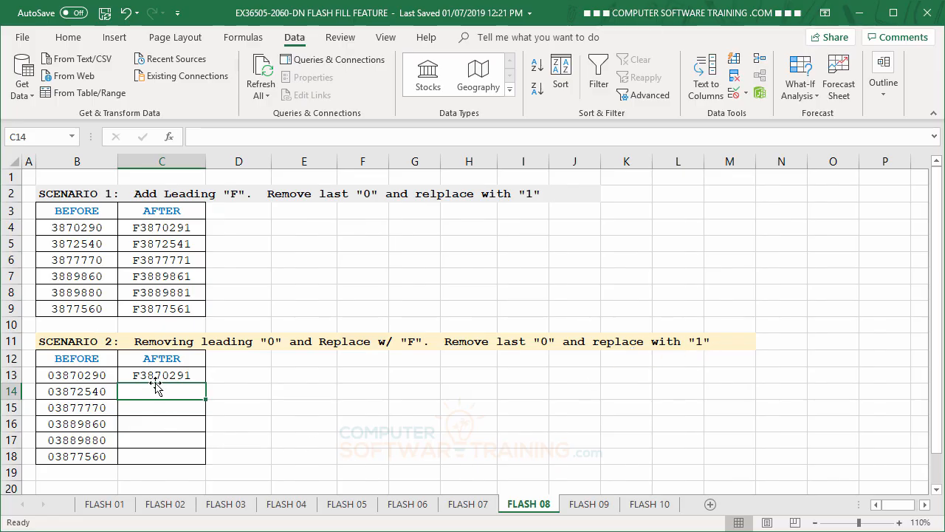
{"action": "left_click", "coordinate": [734, 60]}
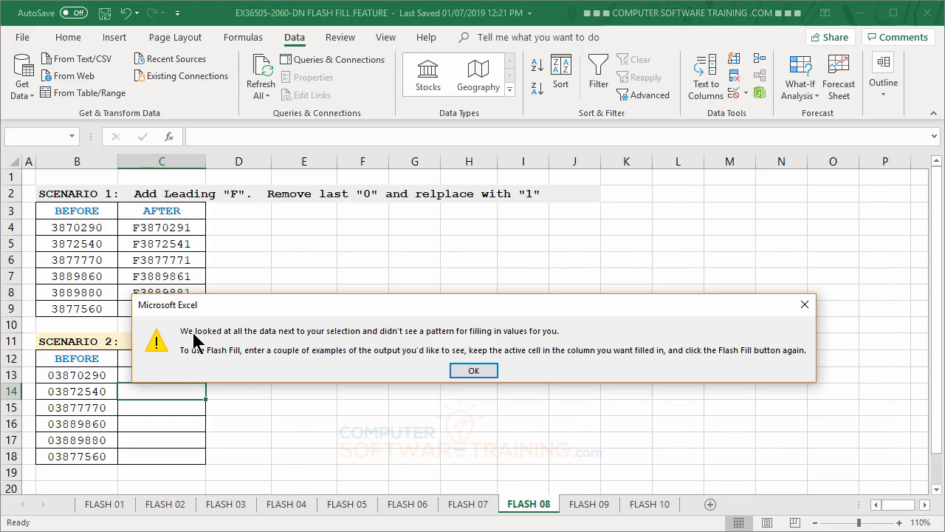
{"action": "left_click", "coordinate": [465, 372]}
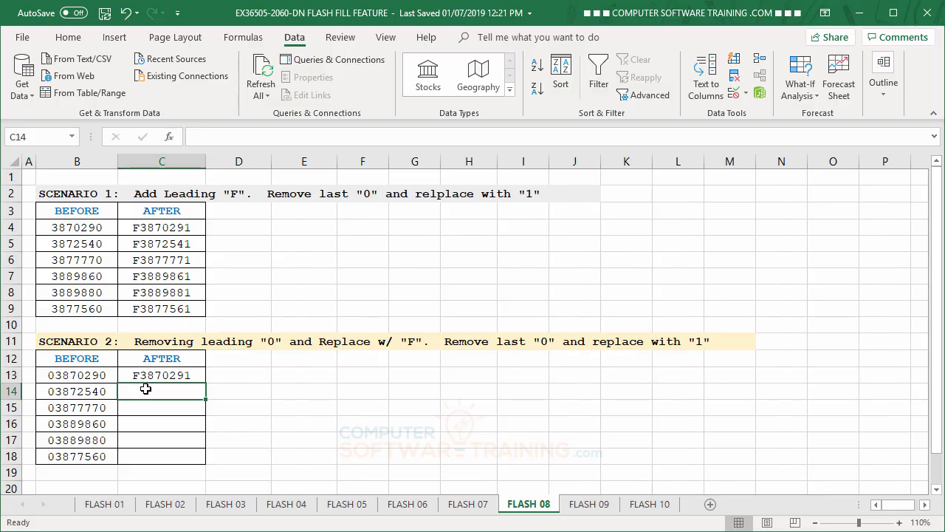
Step: Enter F3872541 as a second example in cell C14 and Flash Fill the rest of the Scenario 2 AFTER column
{"action": "left_click", "coordinate": [147, 375]}
{"action": "left_click", "coordinate": [145, 390]}
{"action": "type", "text": "F"}
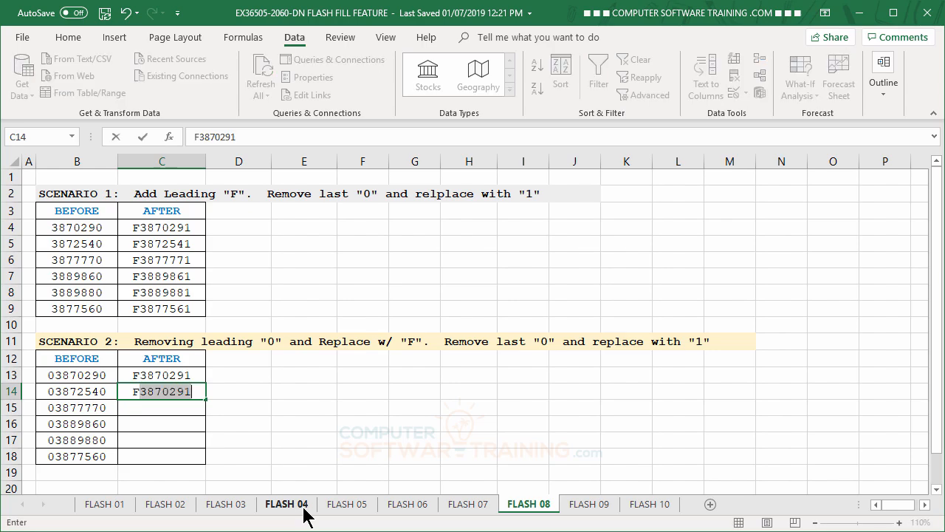
{"action": "type", "text": "3"}
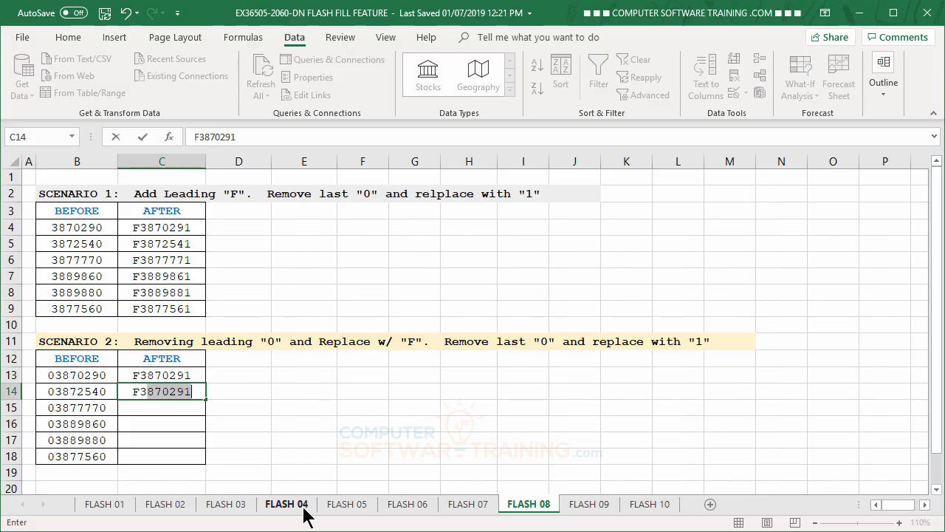
{"action": "type", "text": "872"}
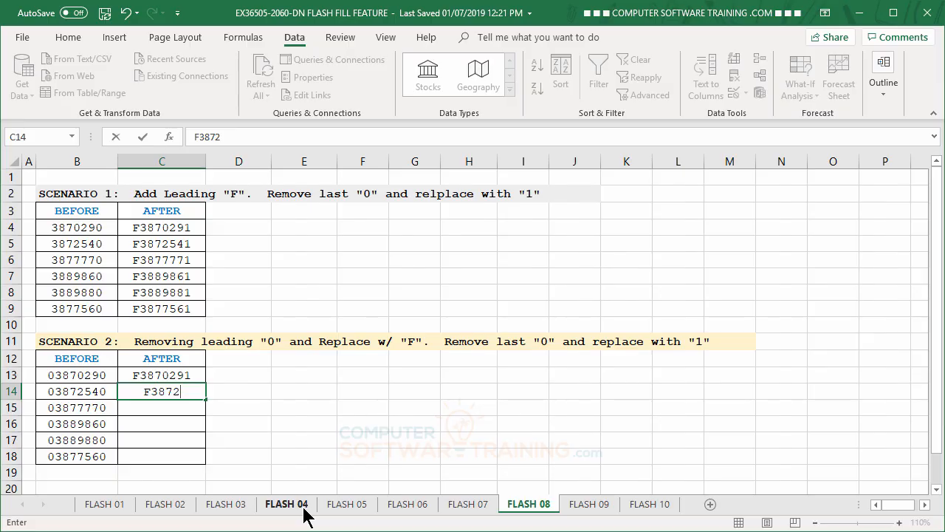
{"action": "type", "text": "541"}
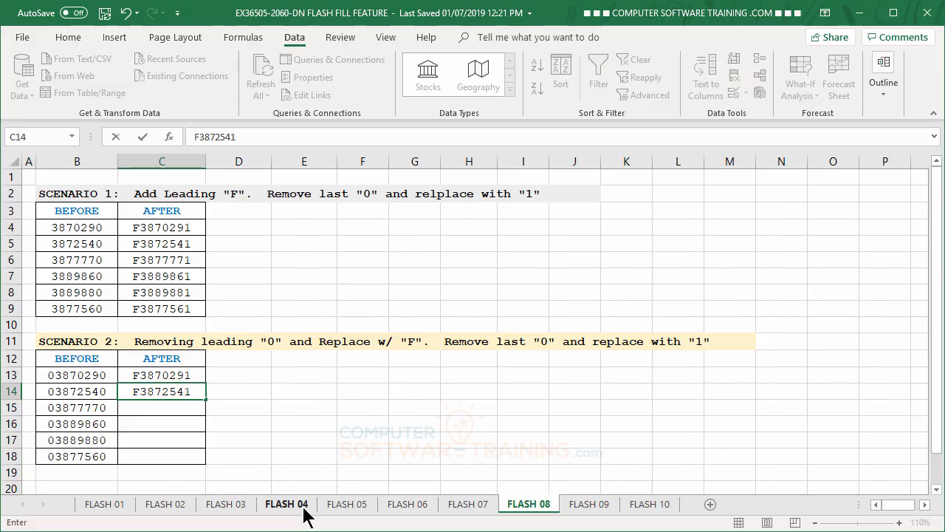
{"action": "key", "text": "Return"}
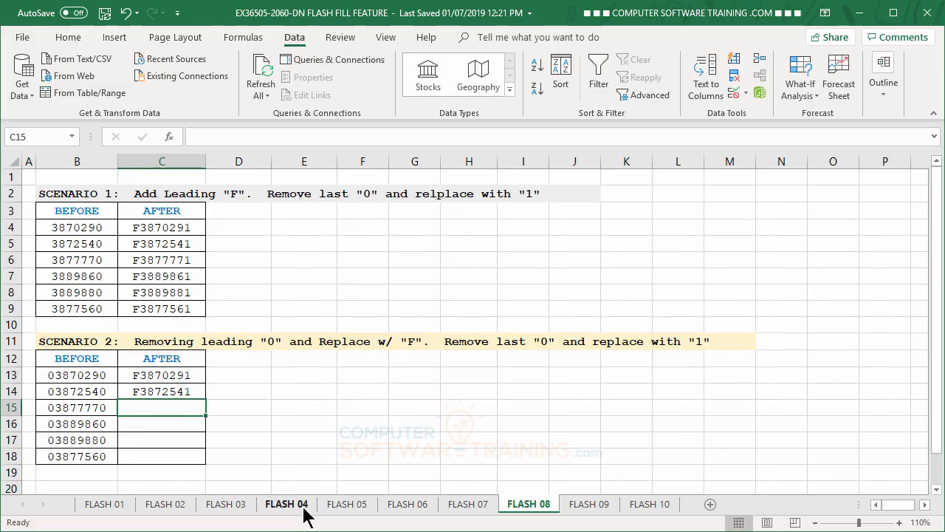
{"action": "left_click", "coordinate": [733, 62]}
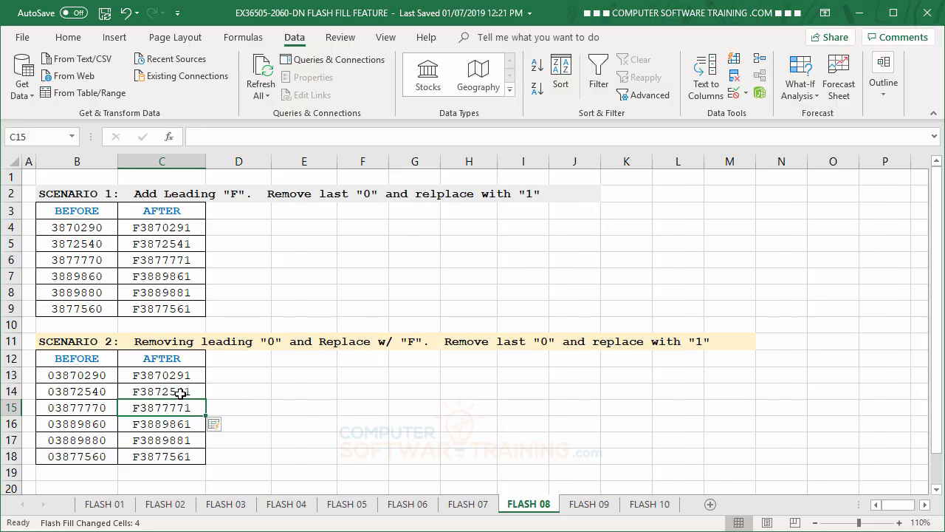
Step: On the FLASH 09 sheet, Flash Fill the City column from the New York example in cell B2
{"action": "left_click", "coordinate": [591, 503]}
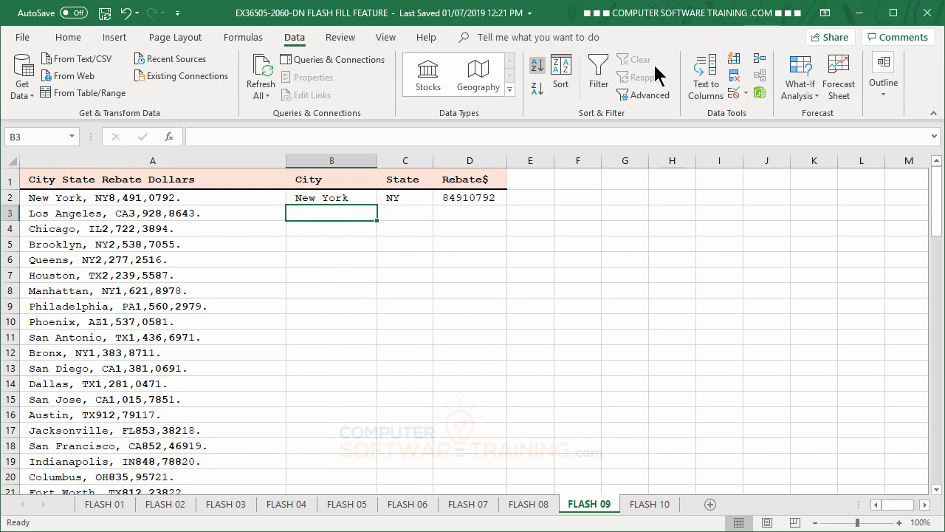
{"action": "left_click", "coordinate": [734, 59]}
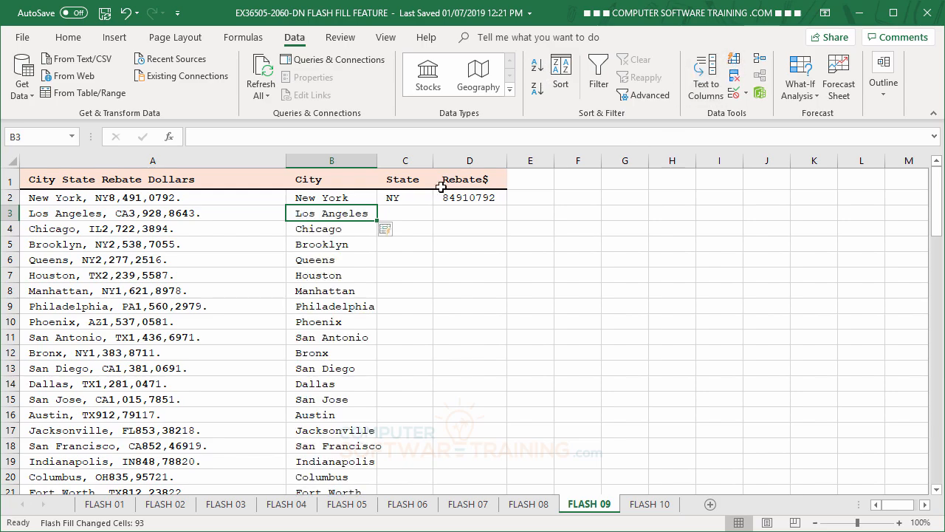
Step: Try to Flash Fill the State column from the single NY example, and undo that fill
{"action": "left_click", "coordinate": [409, 213]}
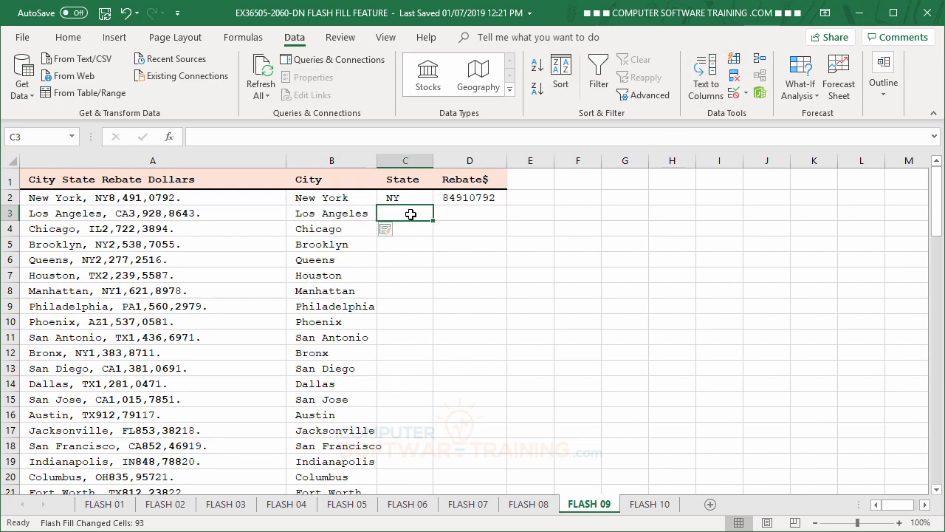
{"action": "left_click", "coordinate": [734, 59]}
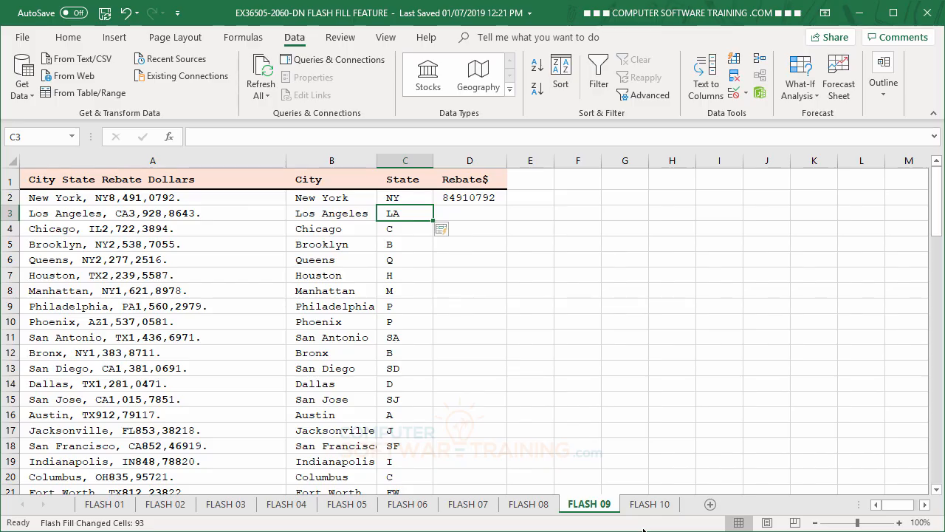
{"action": "left_click", "coordinate": [126, 12]}
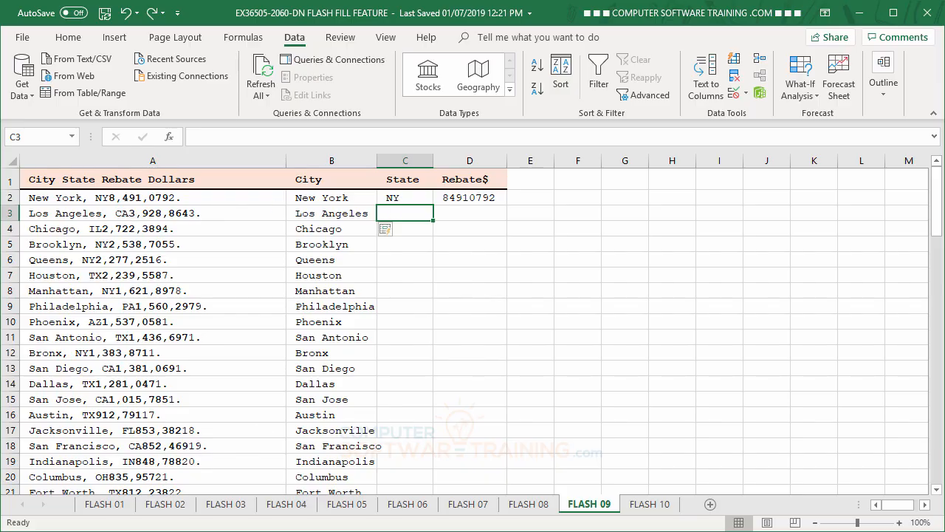
Step: Enter CA as a second example in cell C3 and Flash Fill the rest of the State column and the Rebate$ column
{"action": "type", "text": "CA"}
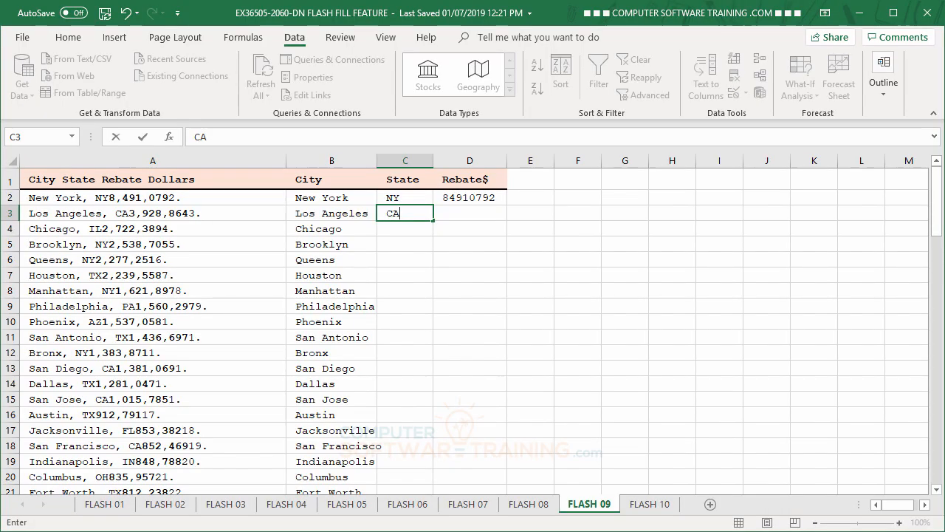
{"action": "key", "text": "Return"}
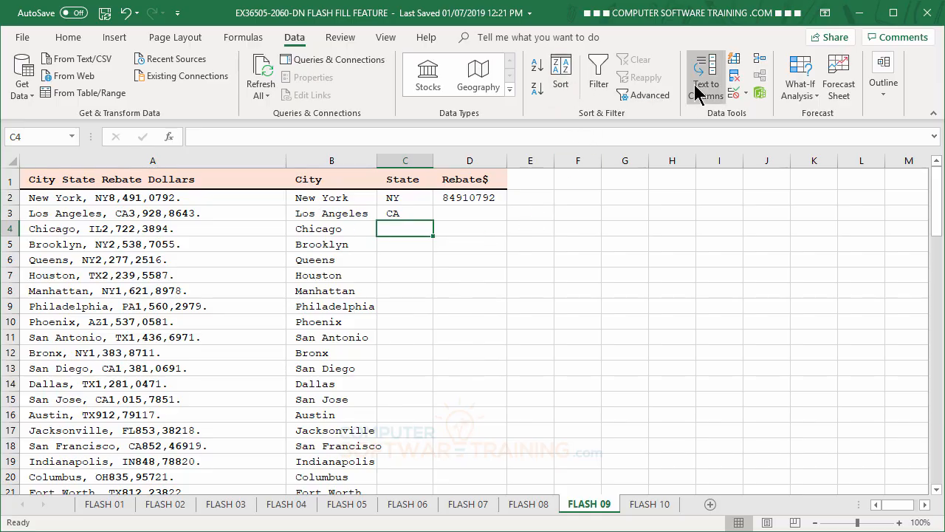
{"action": "left_click", "coordinate": [734, 59]}
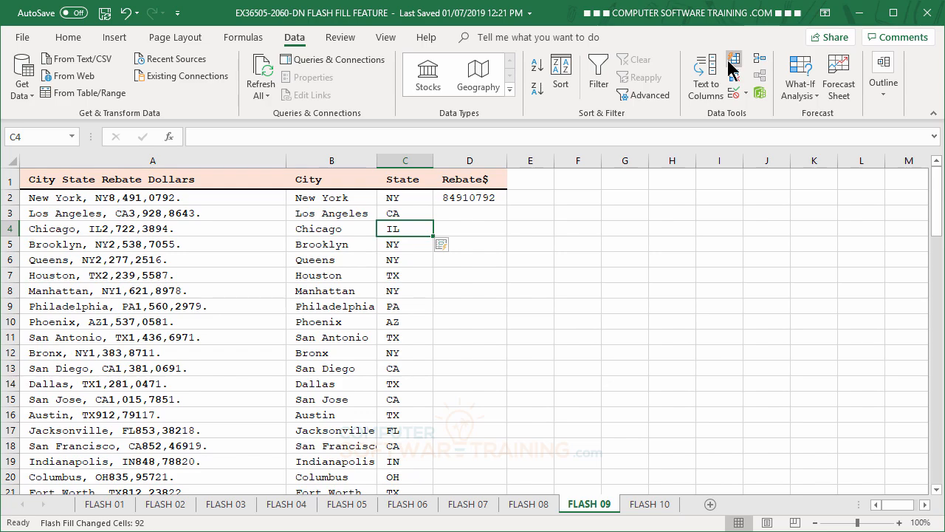
{"action": "left_click", "coordinate": [478, 212]}
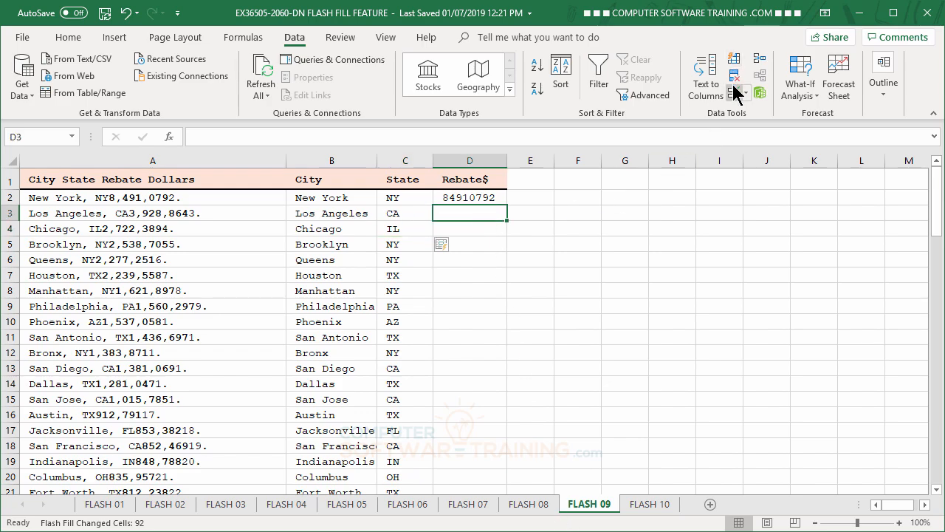
{"action": "left_click", "coordinate": [733, 63]}
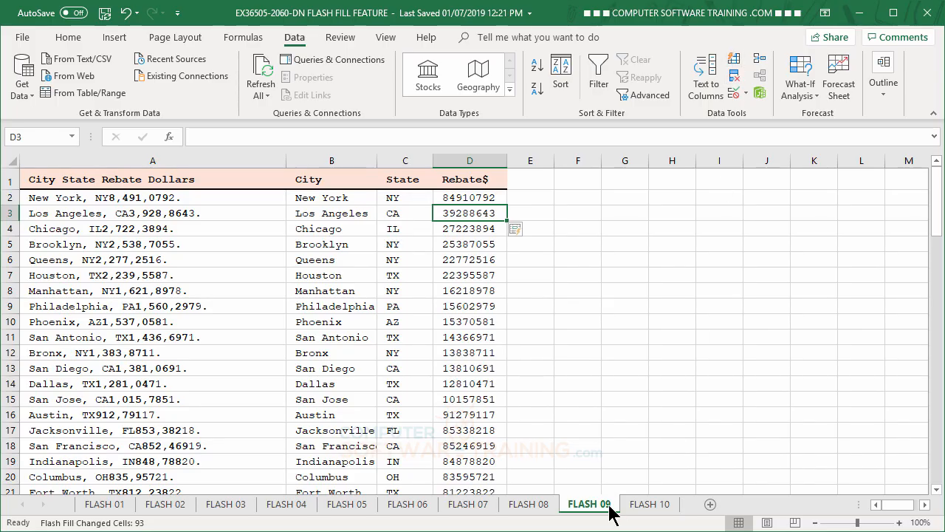
Step: On the FLASH 10 sheet, clear cell C3 and Flash Fill the CID# column from the single example in C2
{"action": "left_click", "coordinate": [647, 505]}
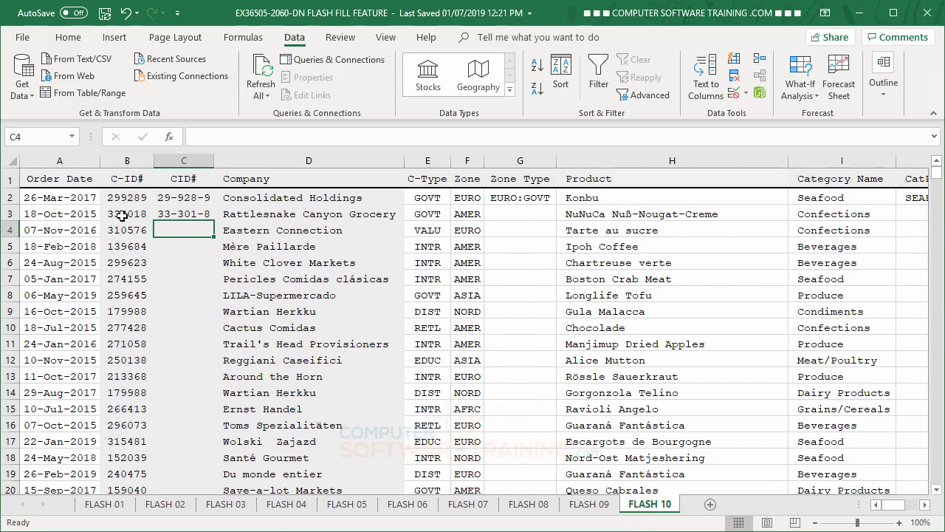
{"action": "left_click", "coordinate": [186, 214]}
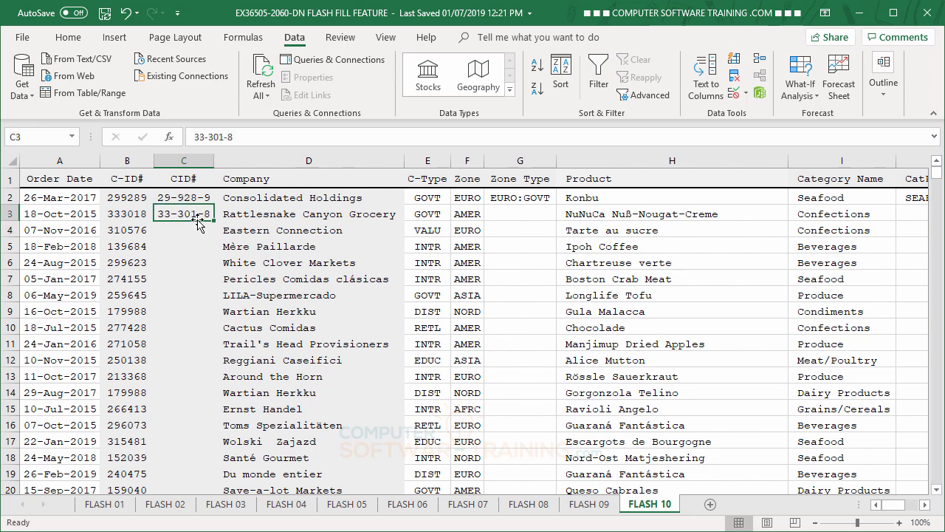
{"action": "key", "text": "Delete"}
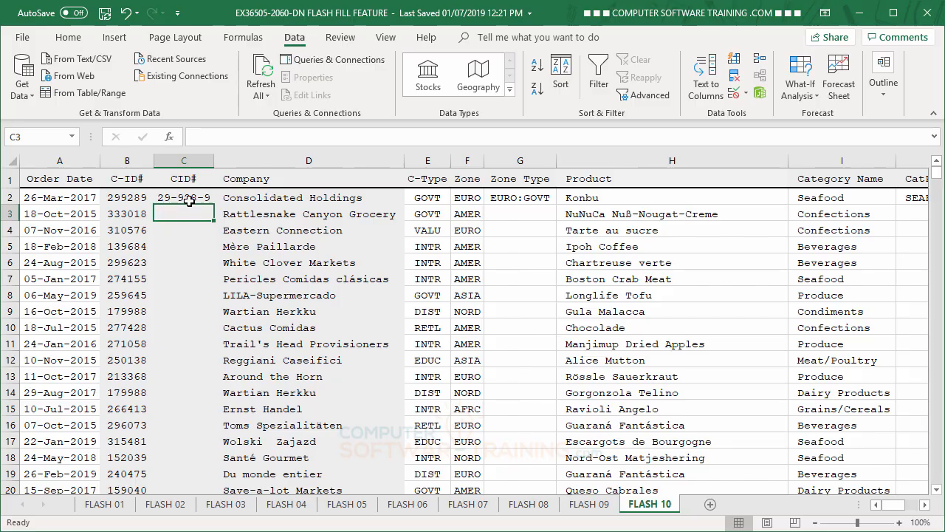
{"action": "left_click", "coordinate": [734, 62]}
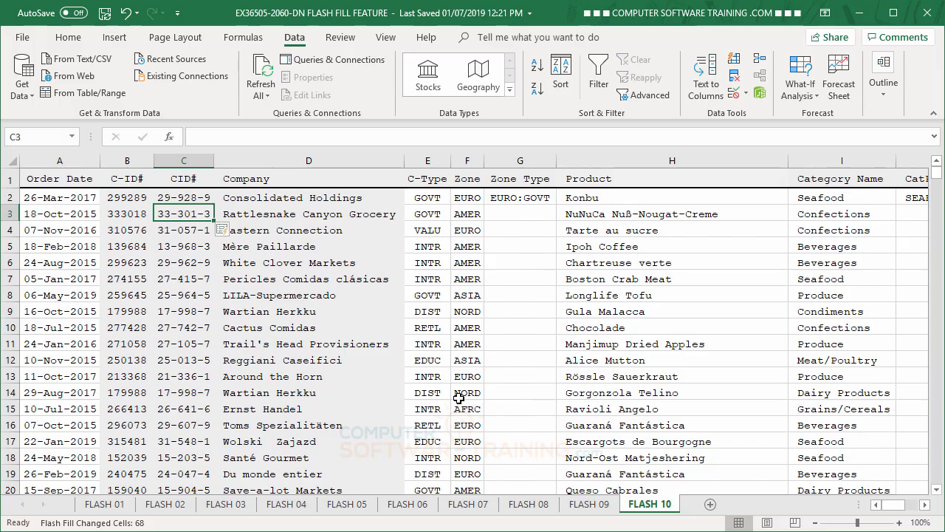
Step: Correct cell C3 to its row's C-ID# hyphenated after the second and fifth digits, so Flash Fill updates the CID# column
{"action": "type", "text": "33"}
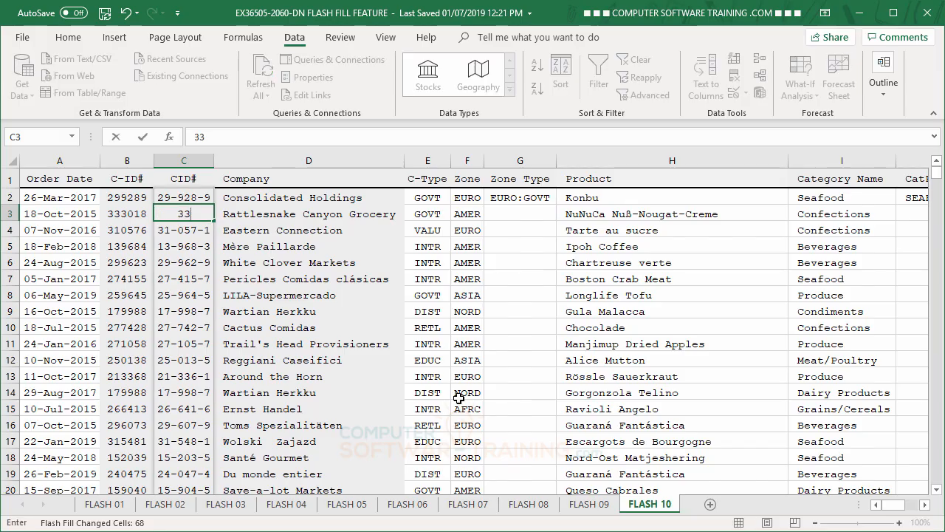
{"action": "type", "text": "-"}
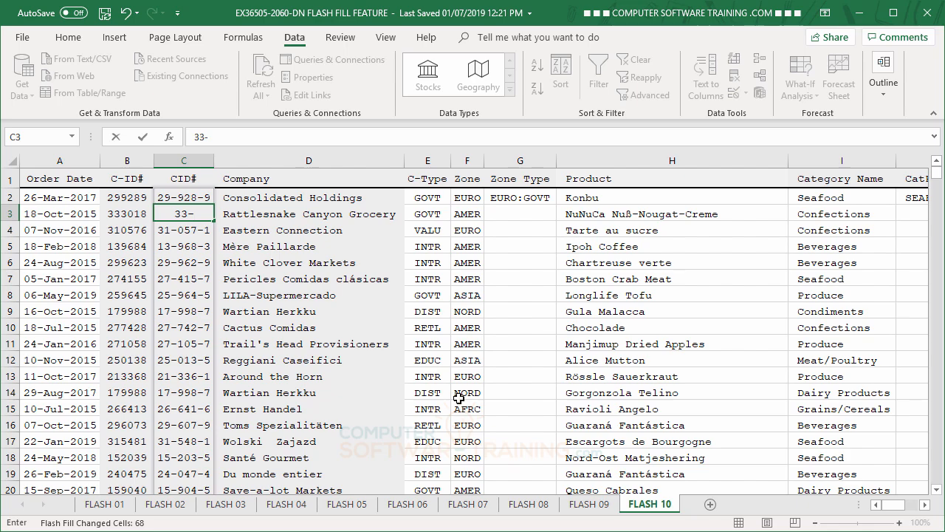
{"action": "type", "text": "301-8"}
{"action": "key", "text": "Return"}
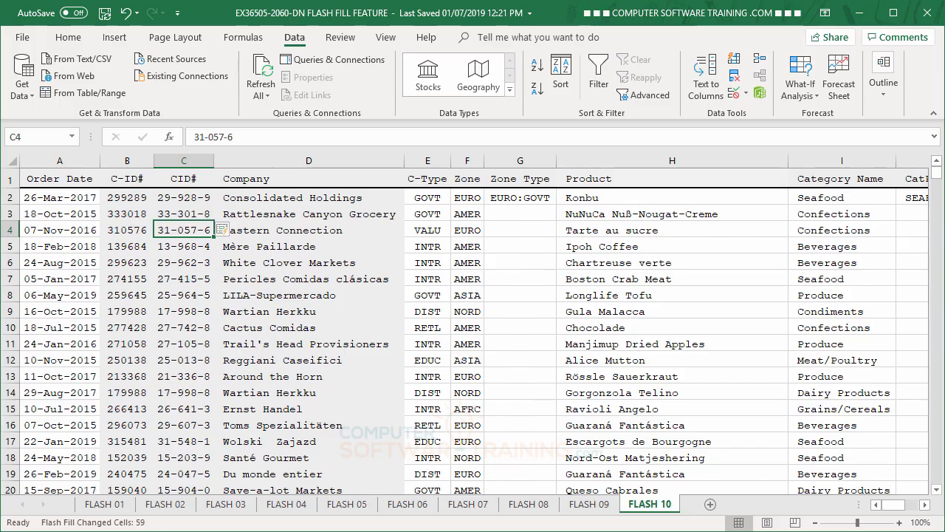
Step: Flash Fill the Zone Type column from the EURO:GOVT example and the CatProd column from SEAF-KONBU, and review the filled rows
{"action": "left_click", "coordinate": [526, 208]}
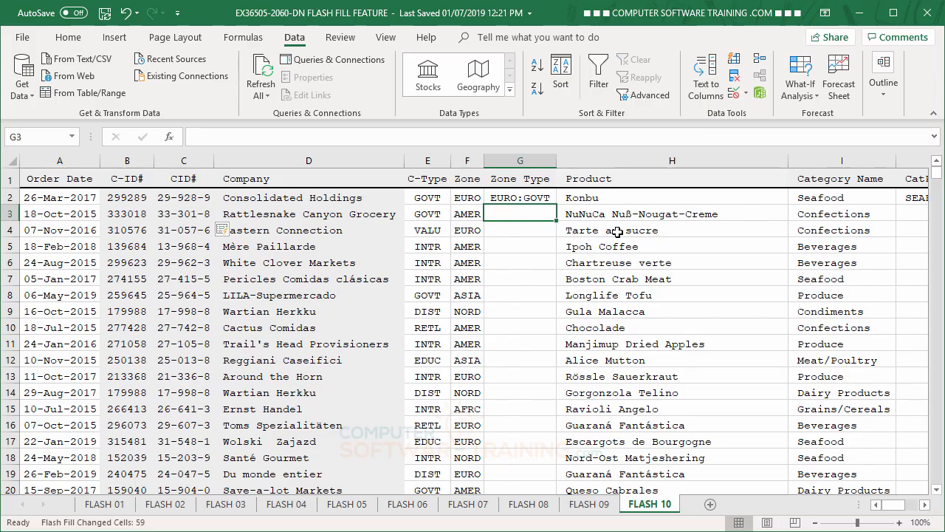
{"action": "left_click", "coordinate": [740, 65]}
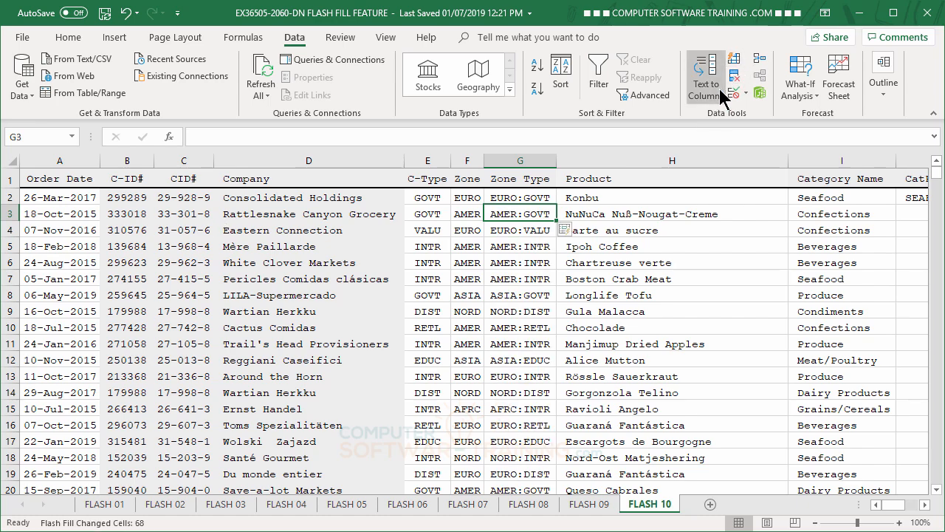
{"action": "left_click", "coordinate": [924, 504]}
{"action": "left_click", "coordinate": [925, 504]}
{"action": "left_click", "coordinate": [924, 504]}
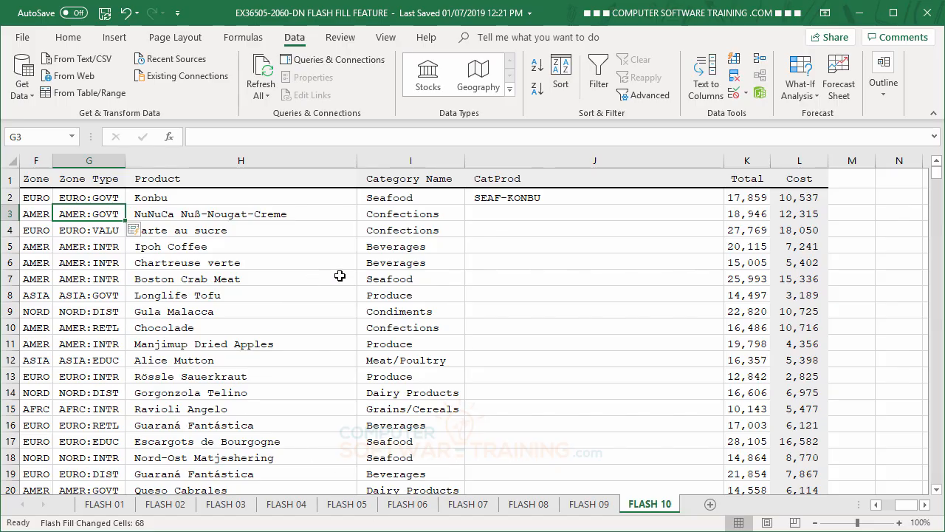
{"action": "left_click", "coordinate": [505, 214]}
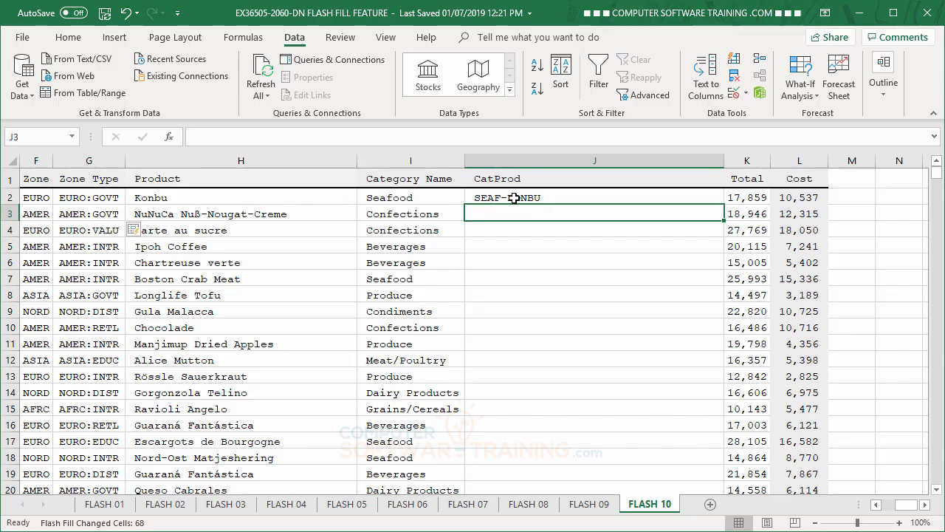
{"action": "left_click", "coordinate": [731, 62]}
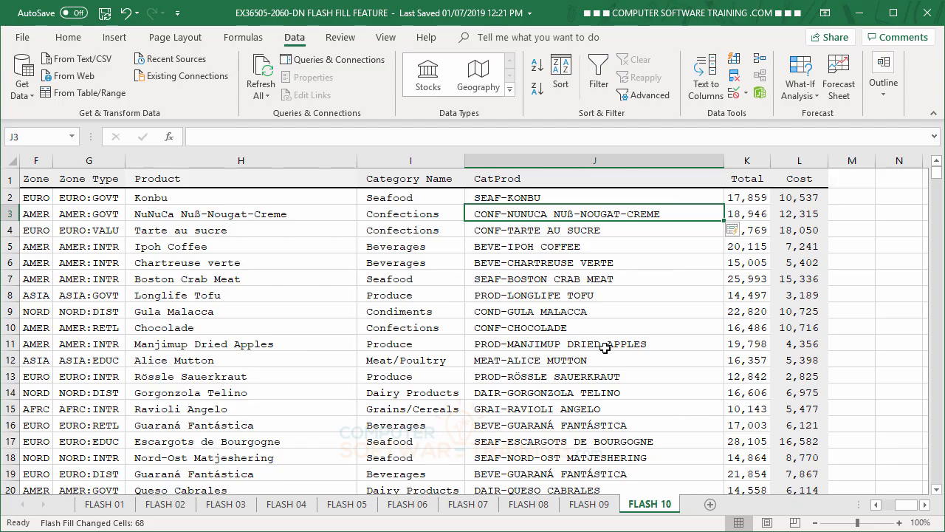
{"action": "scroll", "coordinate": [605, 347], "scroll_direction": "down", "scroll_amount": 5}
{"action": "scroll", "coordinate": [604, 347], "scroll_direction": "up", "scroll_amount": 3}
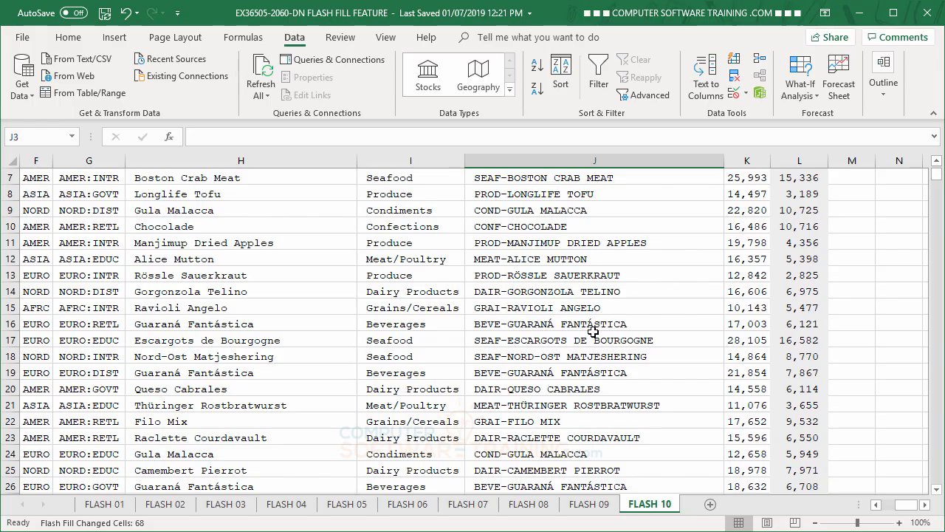
{"action": "scroll", "coordinate": [634, 335], "scroll_direction": "up", "scroll_amount": 2}
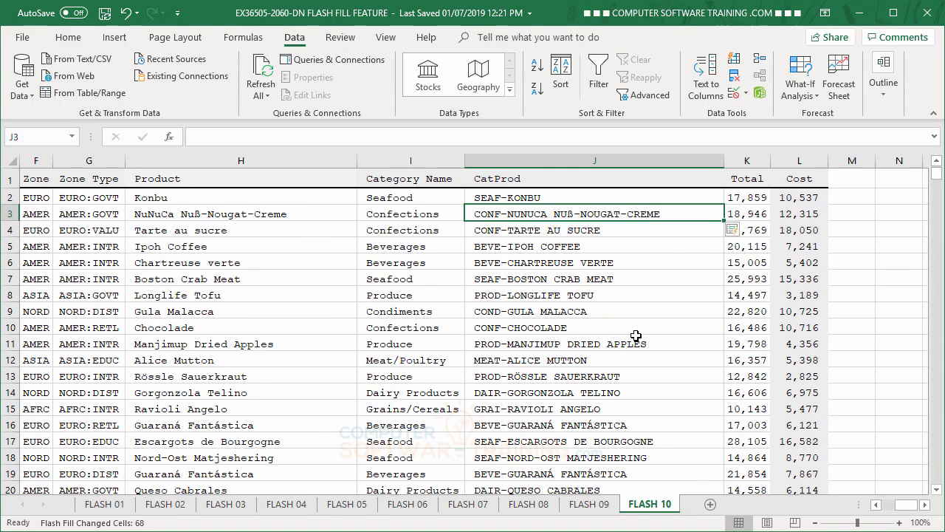